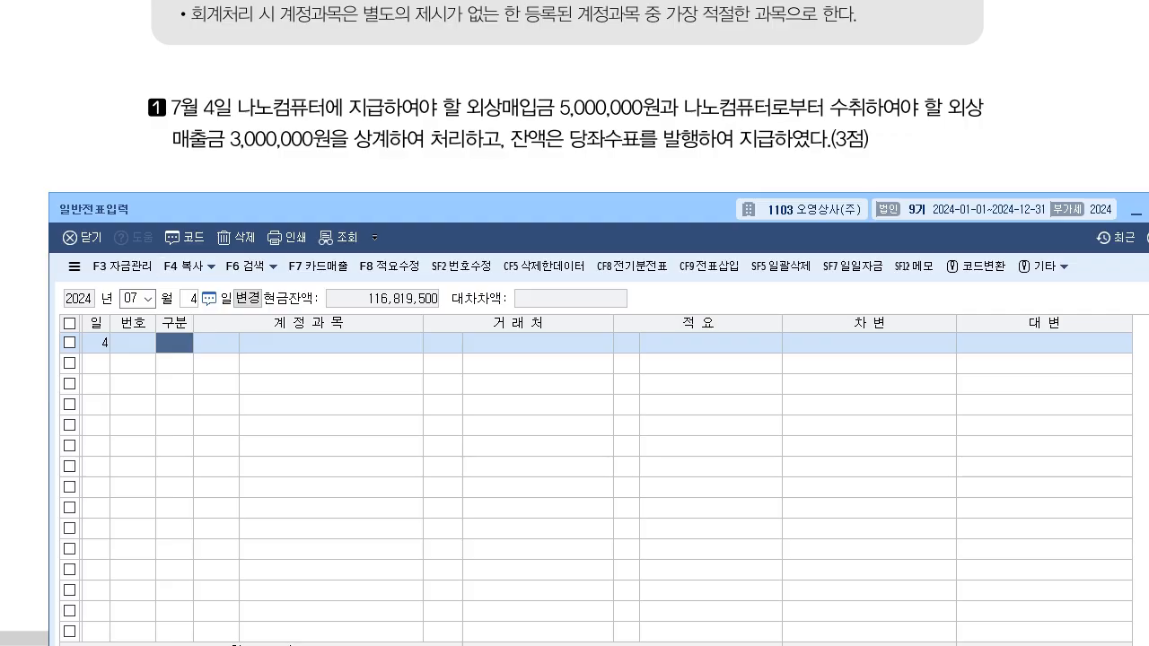
# Move the 일반전표입력 window lower so more of the problem sheet behind it is uncovered.
pyautogui.moveTo(431, 209); pyautogui.dragTo(420, 249)
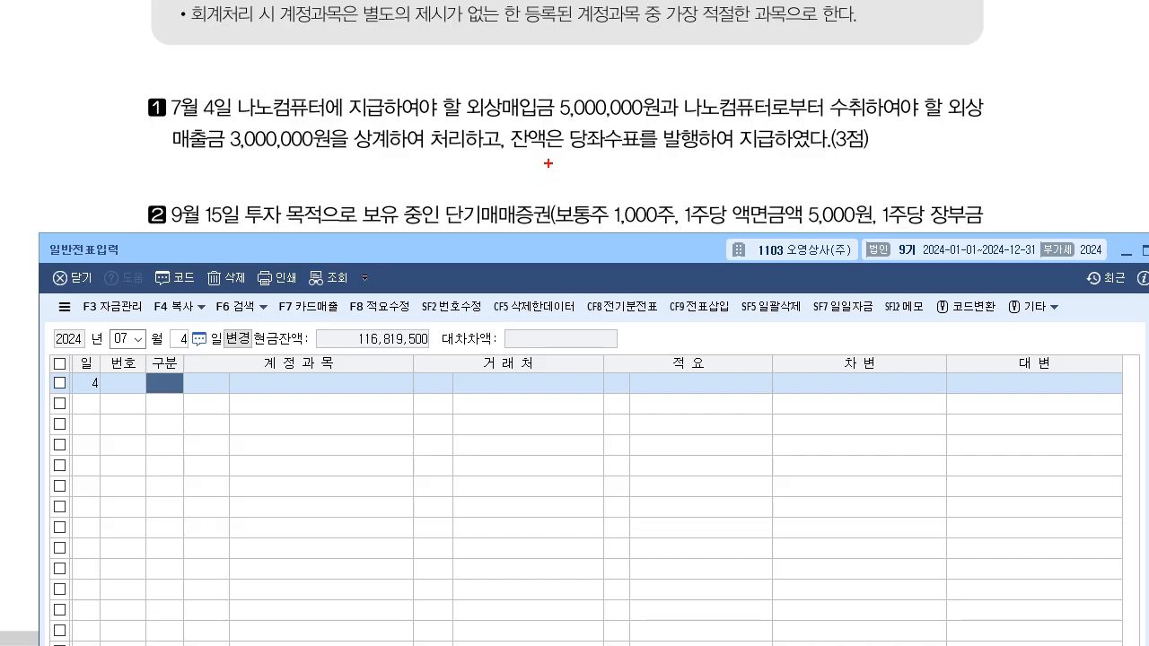
pyautogui.moveTo(554, 158); pyautogui.dragTo(551, 186)
pyautogui.moveTo(276, 163)
pyautogui.mouseDown()
pyautogui.moveTo(290, 177)
pyautogui.moveTo(324, 174)
pyautogui.moveTo(333, 160)
pyautogui.moveTo(346, 178)
pyautogui.moveTo(467, 172)
pyautogui.mouseUp()
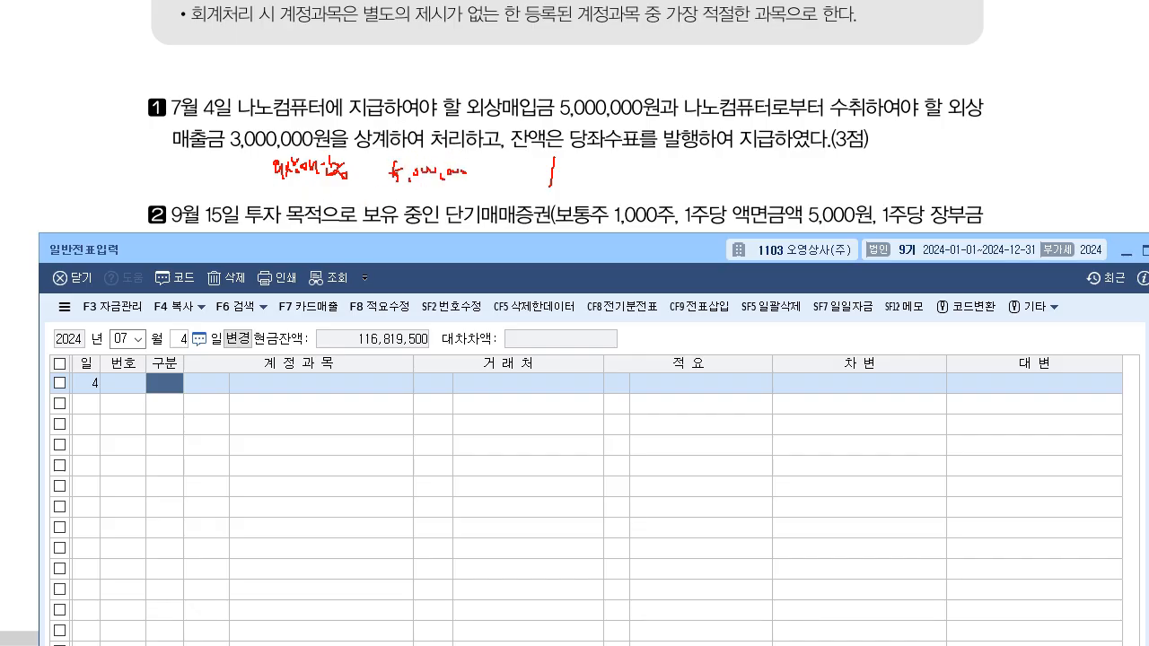
pyautogui.moveTo(614, 154)
pyautogui.mouseDown()
pyautogui.moveTo(623, 177)
pyautogui.moveTo(748, 167)
pyautogui.moveTo(752, 179)
pyautogui.mouseUp()
pyautogui.moveTo(758, 172); pyautogui.dragTo(819, 165)
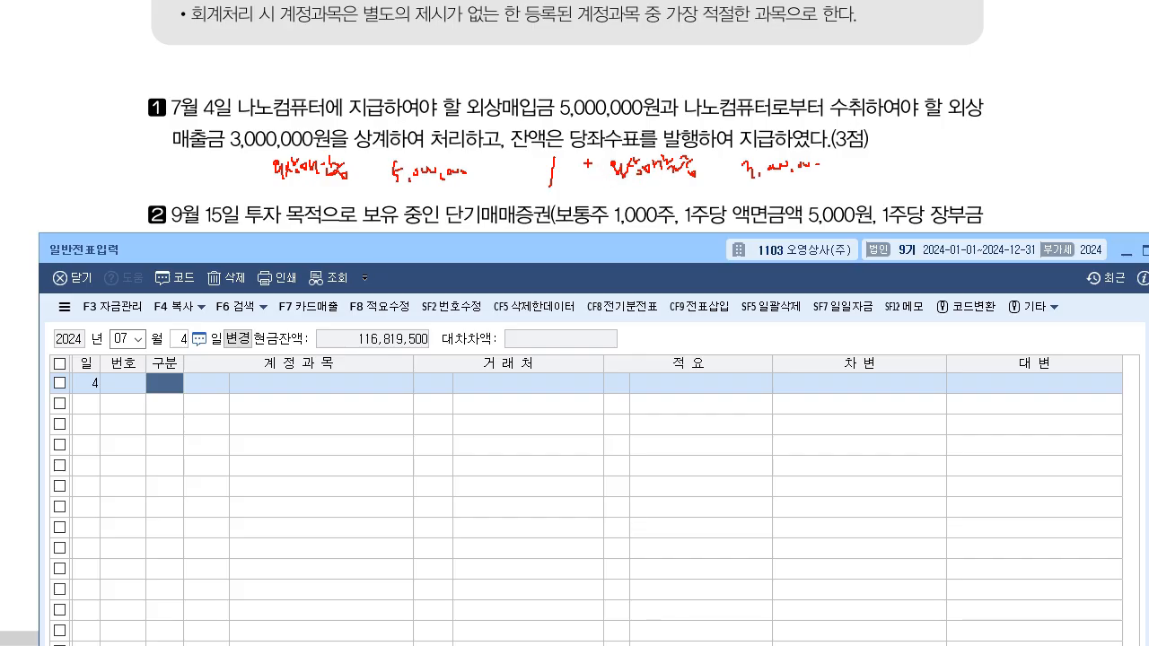
pyautogui.moveTo(583, 152); pyautogui.dragTo(681, 134)
pyautogui.moveTo(616, 190)
pyautogui.mouseDown()
pyautogui.moveTo(623, 204)
pyautogui.moveTo(664, 192)
pyautogui.moveTo(686, 219)
pyautogui.moveTo(698, 197)
pyautogui.moveTo(698, 210)
pyautogui.moveTo(754, 194)
pyautogui.moveTo(802, 198)
pyautogui.mouseUp()
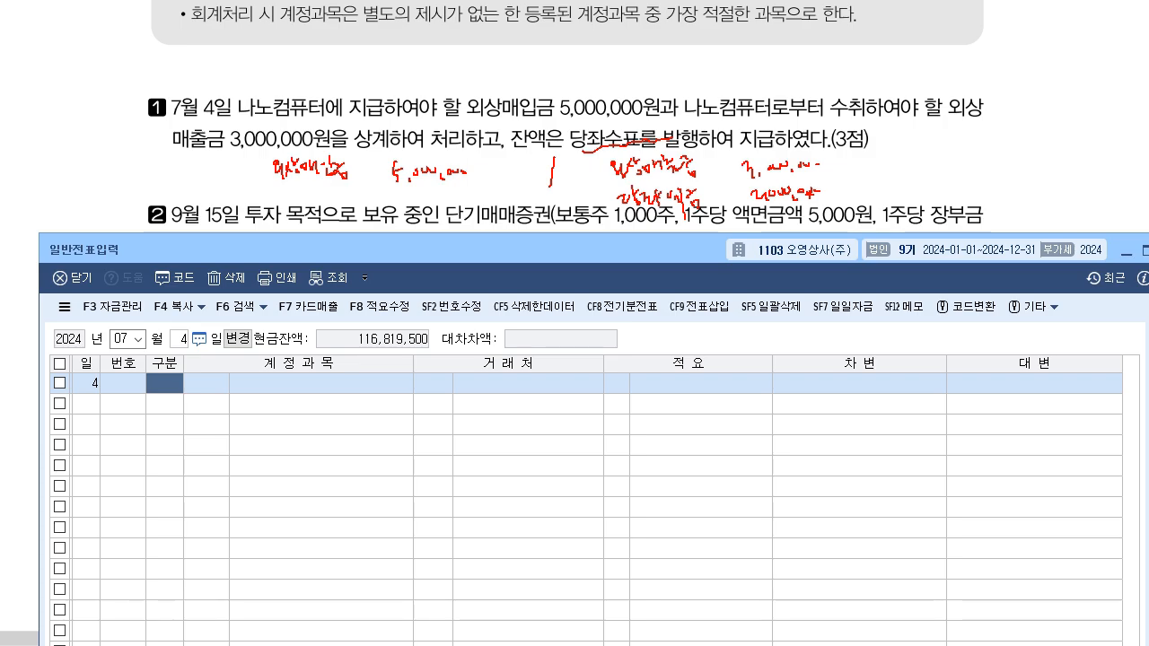
pyautogui.moveTo(250, 161)
pyautogui.mouseDown()
pyautogui.moveTo(256, 170)
pyautogui.moveTo(264, 158)
pyautogui.mouseUp()
pyautogui.moveTo(589, 165)
pyautogui.mouseDown()
pyautogui.moveTo(595, 174)
pyautogui.moveTo(608, 159)
pyautogui.mouseUp()
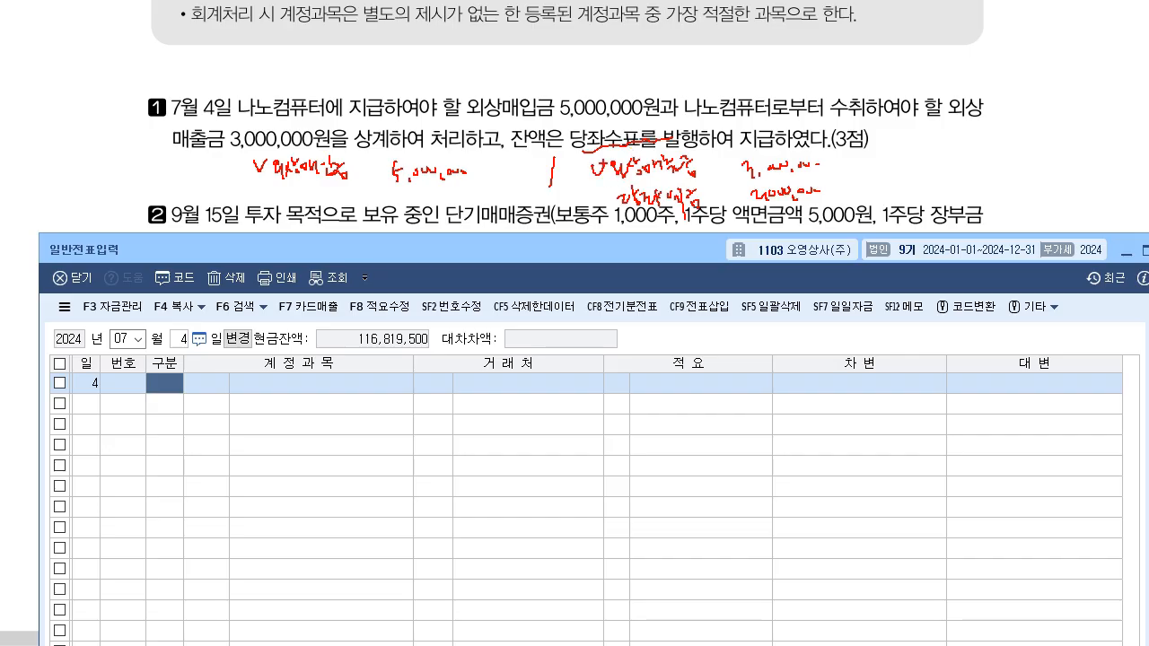
pyautogui.press('Escape')
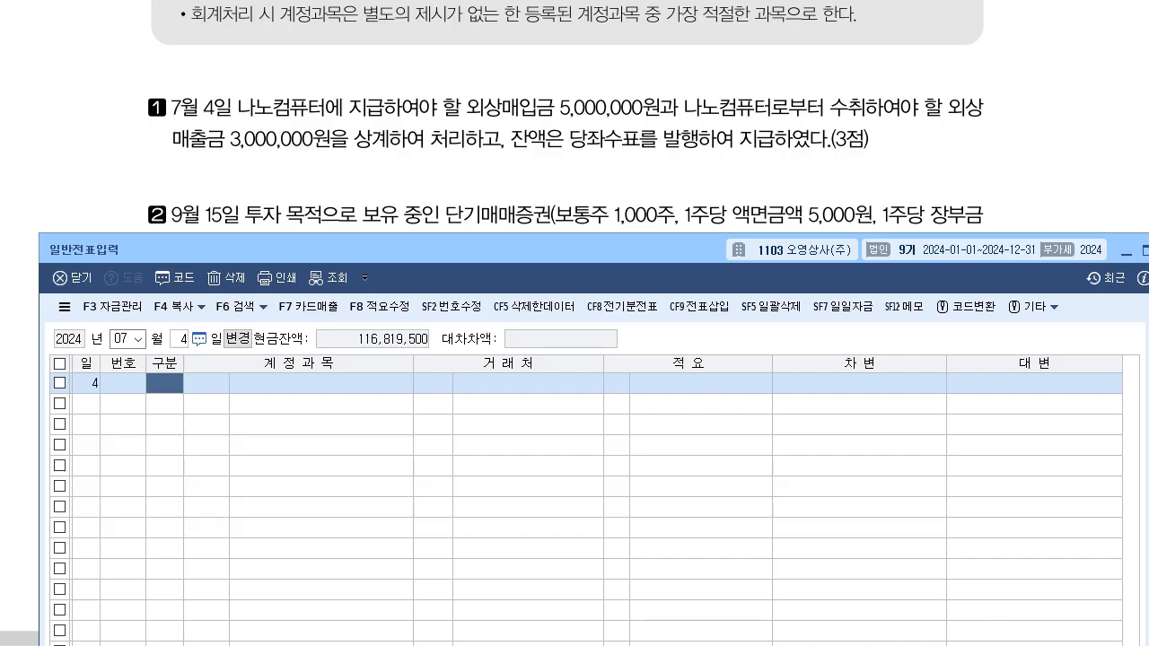
# Enter the July 4 debit line for account 251 외상매입금 with partner 나노컴퓨터 and amount 5,000,000.
pyautogui.write('3')
pyautogui.press('Return')
pyautogui.write('251')
pyautogui.press('Return')
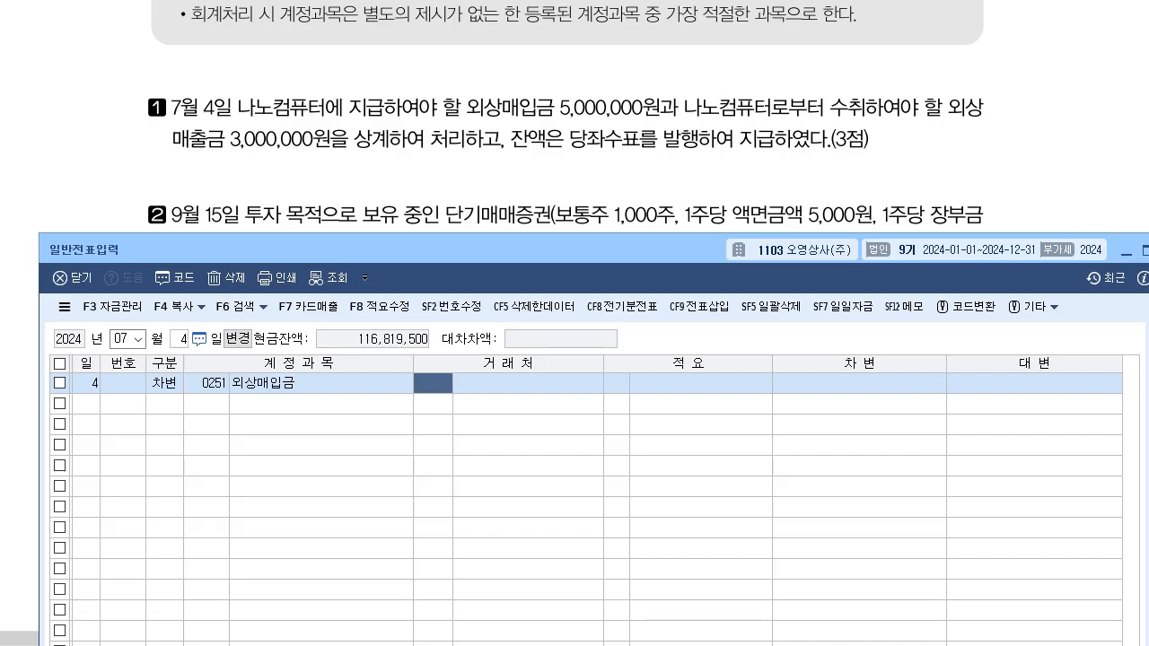
pyautogui.write('나노')
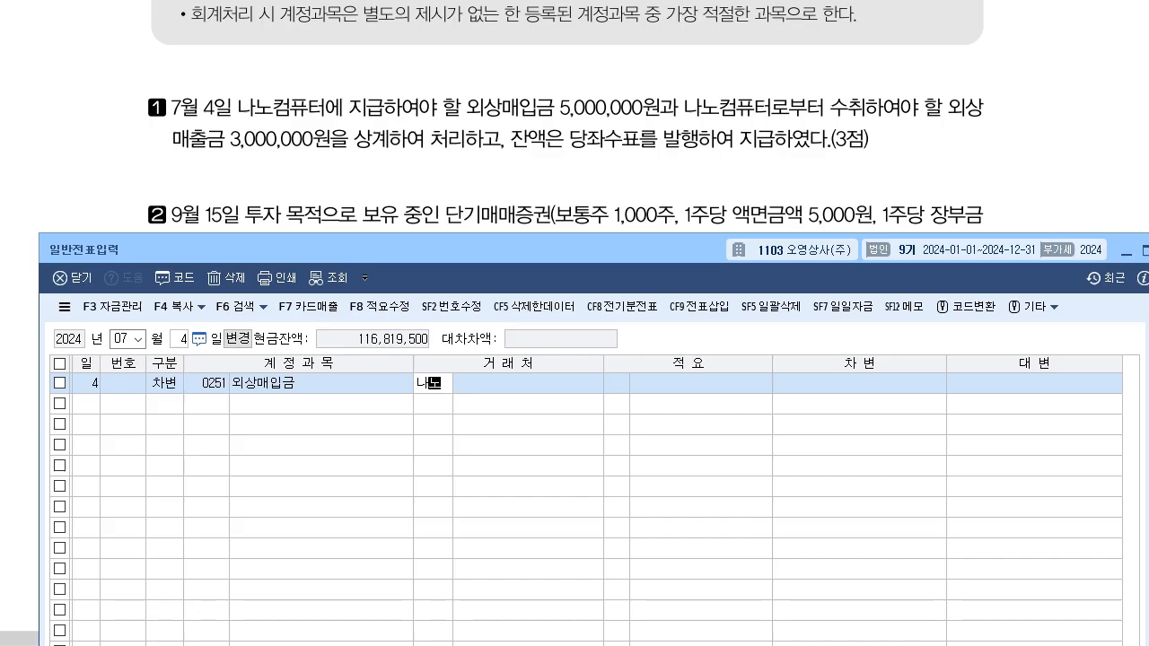
pyautogui.press('Return')
pyautogui.press('Return')
pyautogui.press('Return')
pyautogui.write('5000000')
pyautogui.press('Return')
# Add credit lines for 108 외상매출금 with 나노컴퓨터 at 3,000,000 and for 102 당좌예금 at the remaining 2,000,000.
pyautogui.write('4')
pyautogui.press('Return')
pyautogui.write('108')
pyautogui.press('Return')
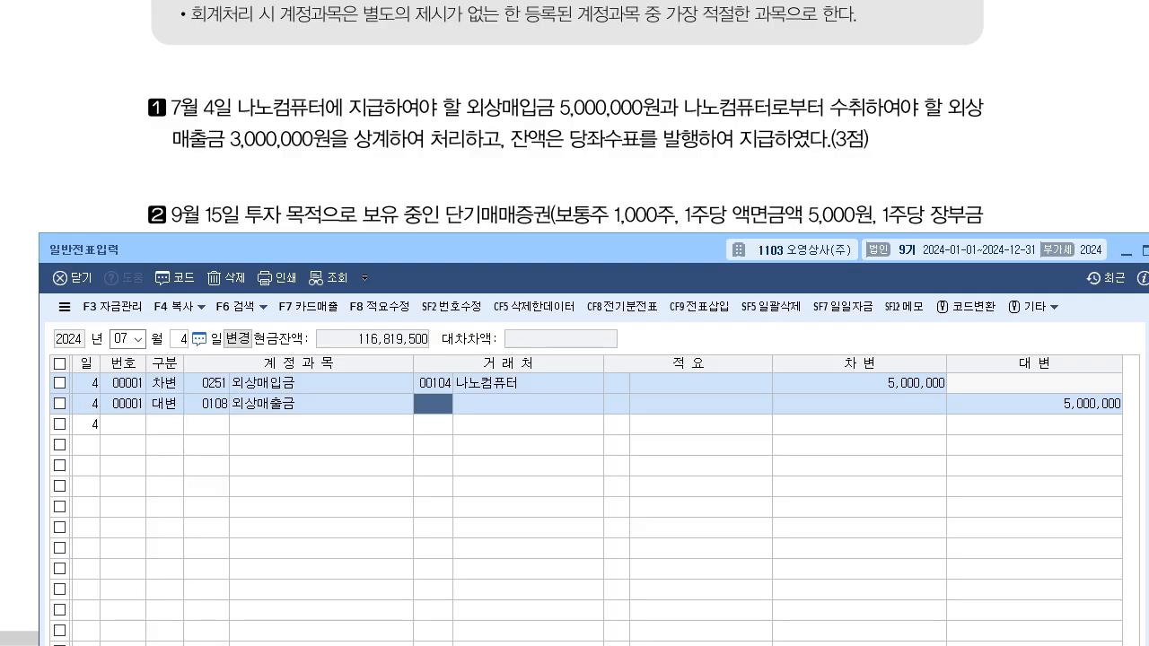
pyautogui.press('Return')
pyautogui.press('Return')
pyautogui.press('Return')
pyautogui.press('Return')
pyautogui.write('3000000')
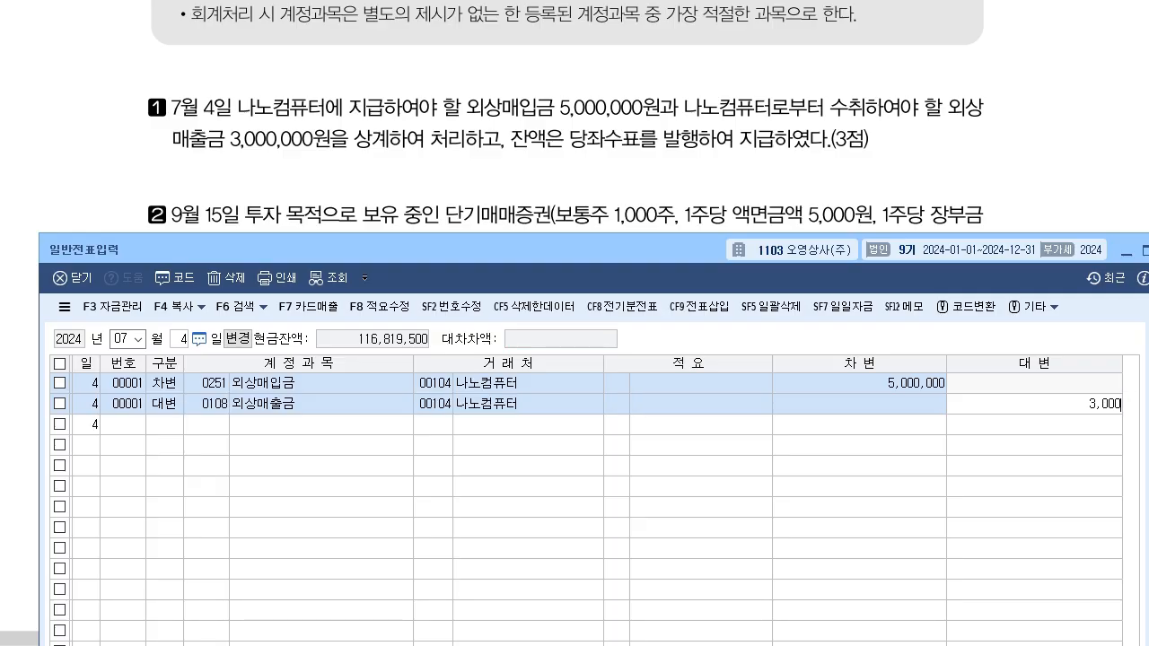
pyautogui.press('Return')
pyautogui.write('102')
pyautogui.press('Return')
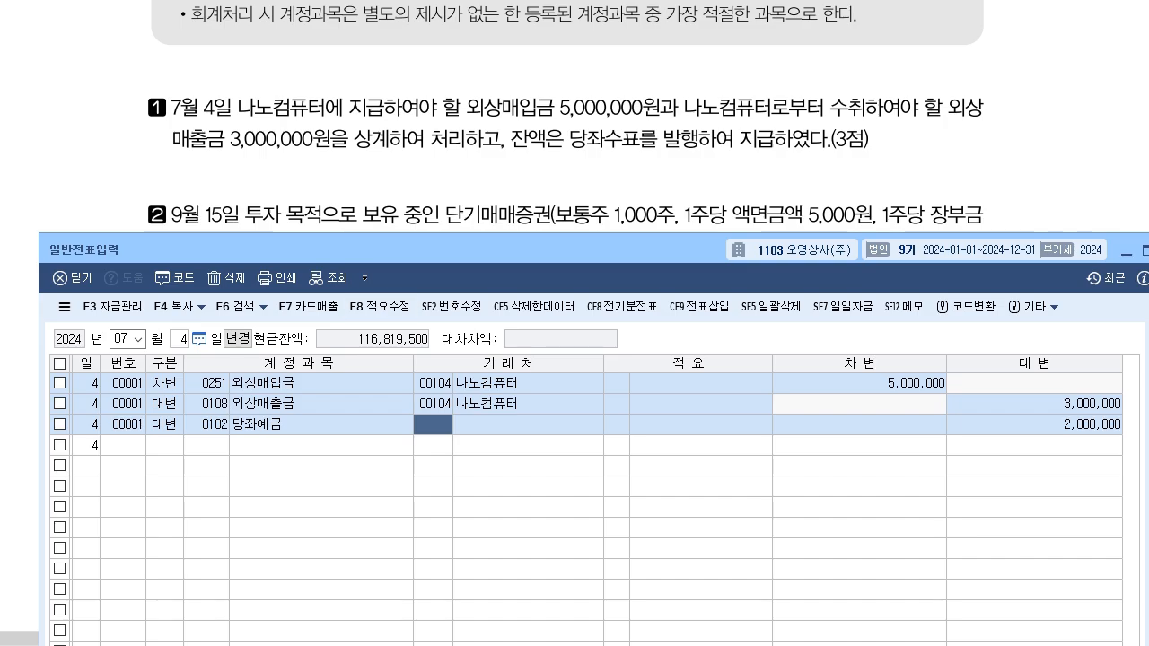
# Set the voucher entry date to September 15 for the second problem.
pyautogui.scroll(-3, 568, 116)
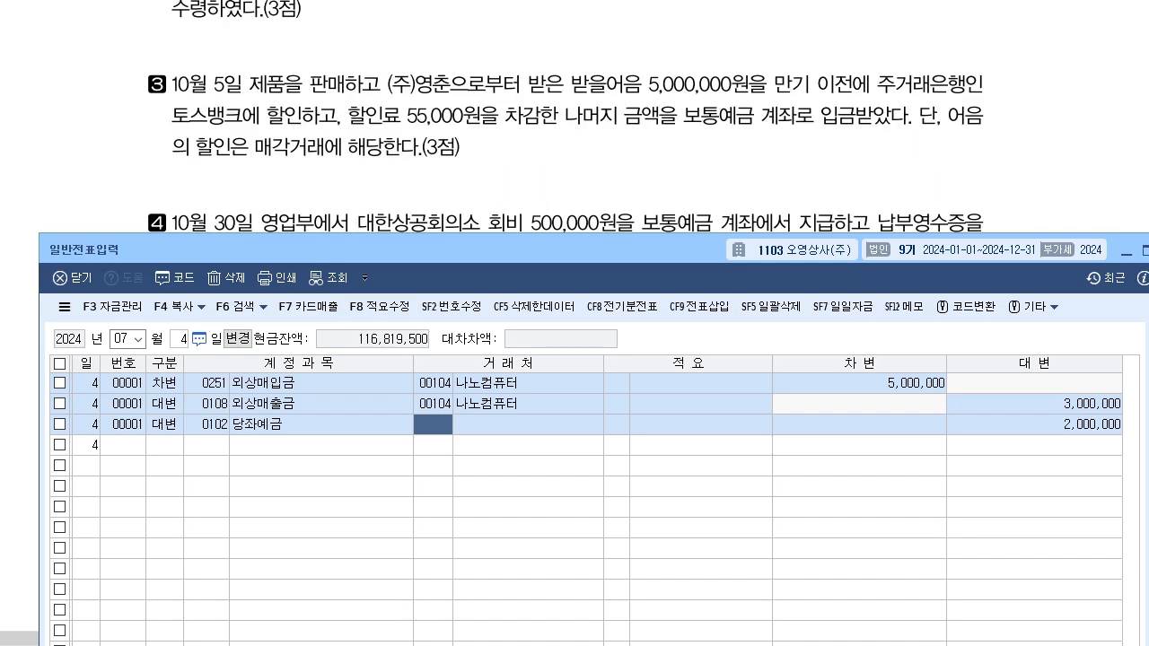
pyautogui.scroll(1, 567, 116)
pyautogui.click(126, 339)
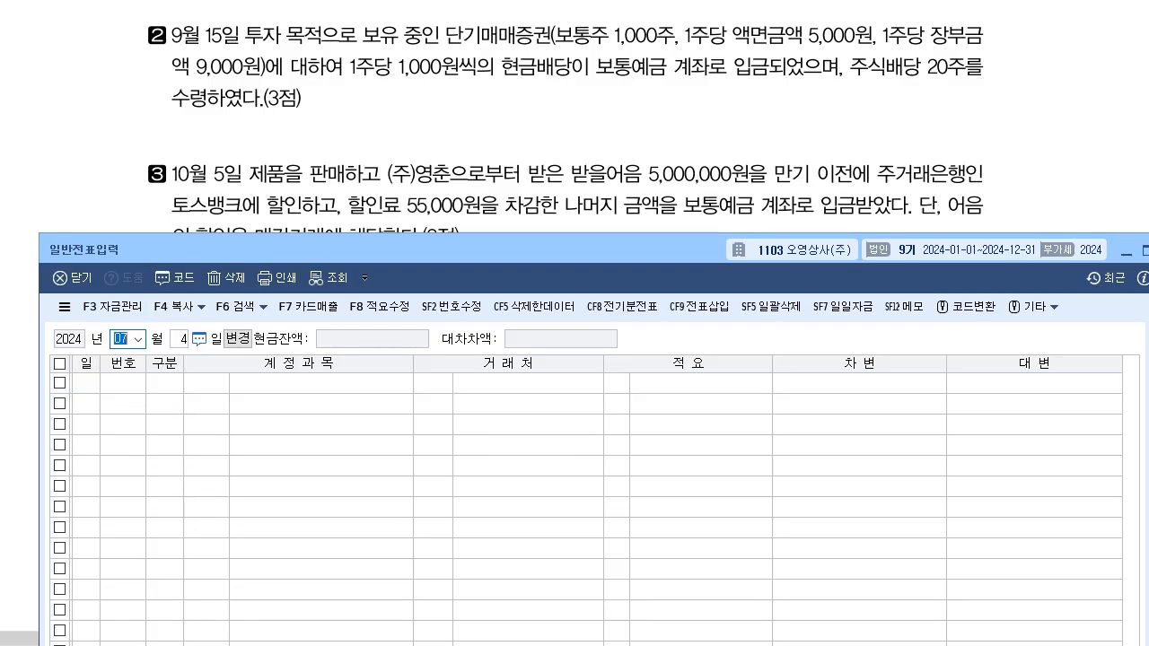
pyautogui.write('09')
pyautogui.press('Return')
pyautogui.write('15')
pyautogui.press('Return')
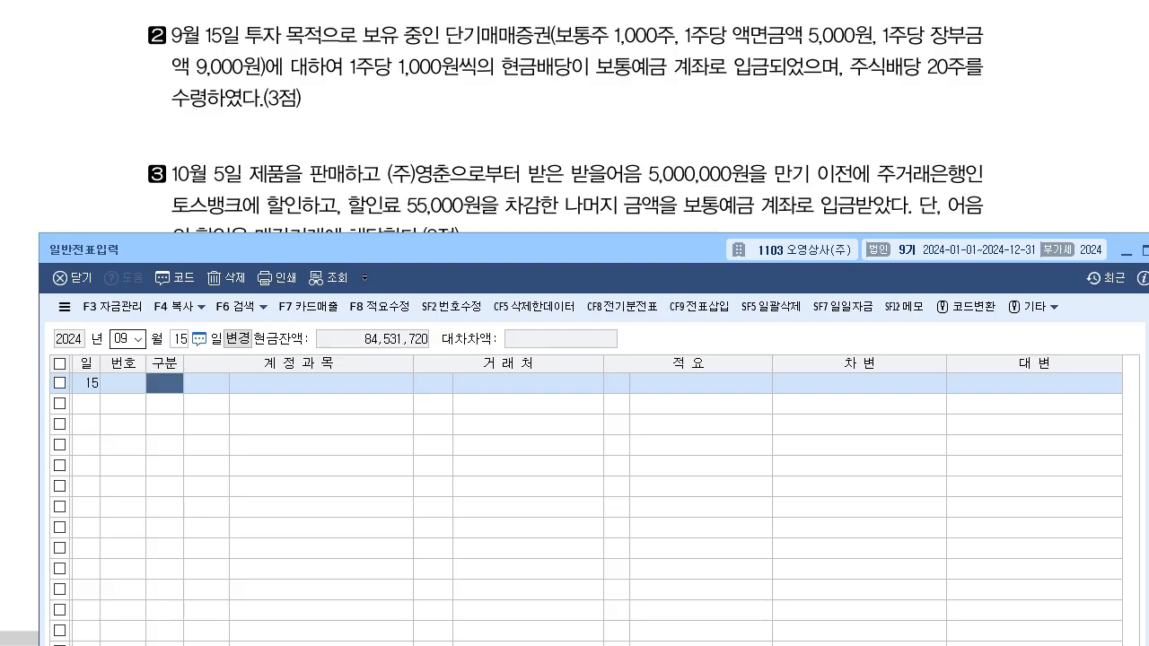
# Enter a September 15 debit line for account 103 보통예금 with amount 1,000,000 and no trading partner.
pyautogui.write('3')
pyautogui.press('Return')
pyautogui.write('103')
pyautogui.press('Return')
pyautogui.press('Return')
pyautogui.press('Return')
pyautogui.press('Return')
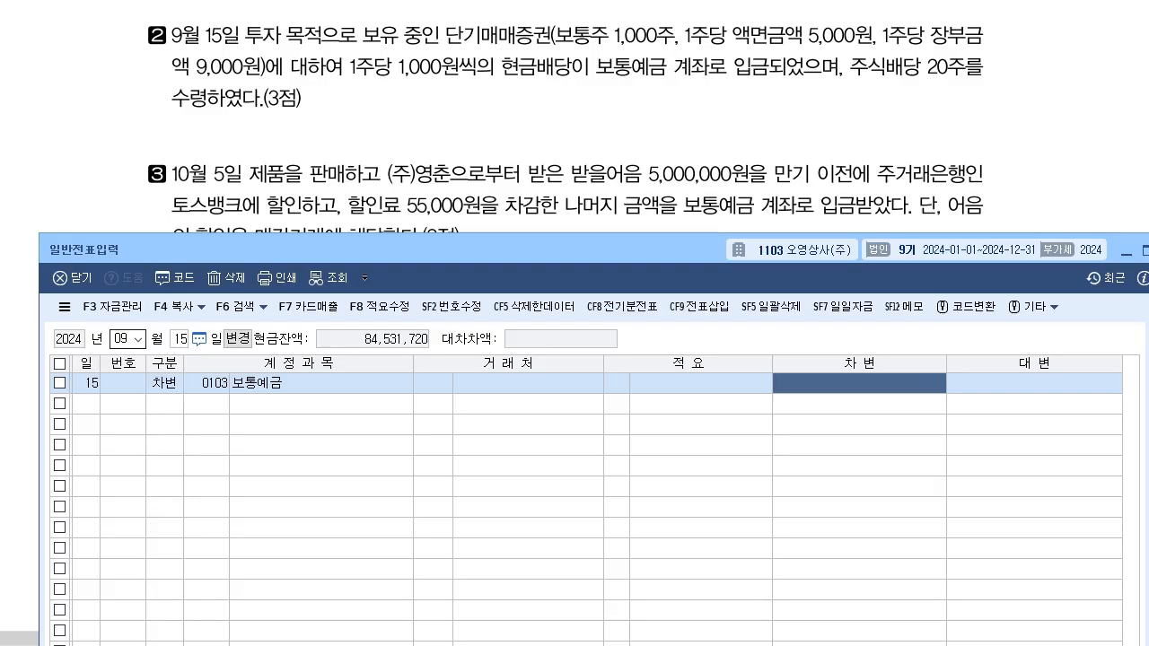
pyautogui.write('1000000')
pyautogui.press('Return')
# Add the balancing credit line of 1,000,000 for account 0903 배당금수익.
pyautogui.press('4')
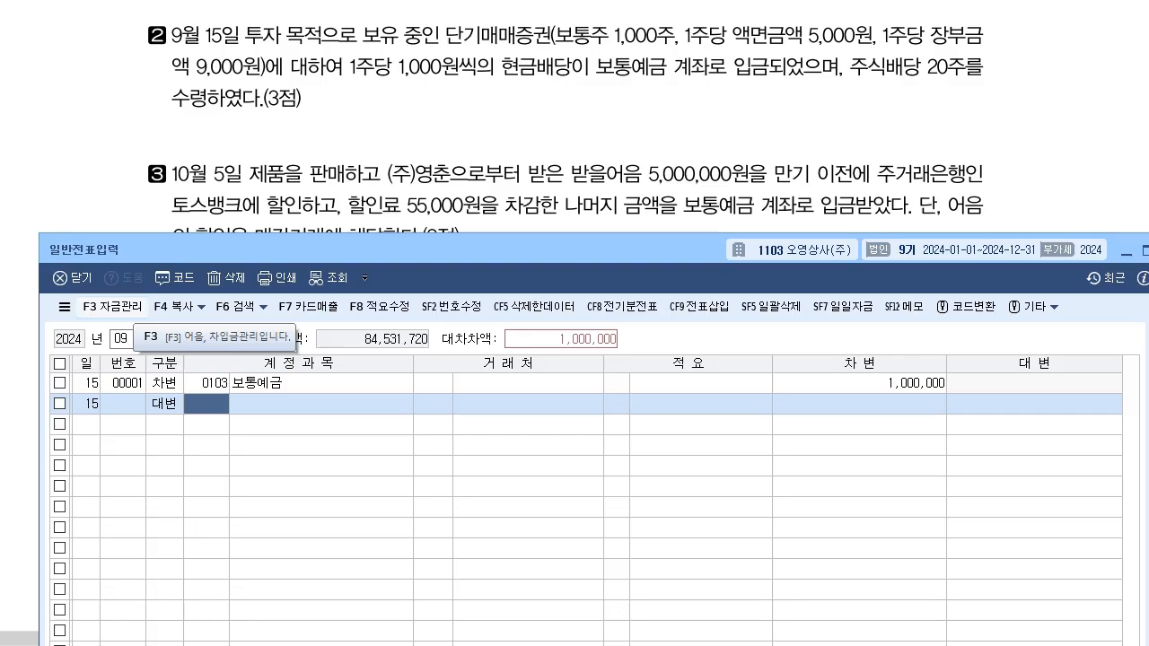
pyautogui.write('0903')
pyautogui.press('Return')
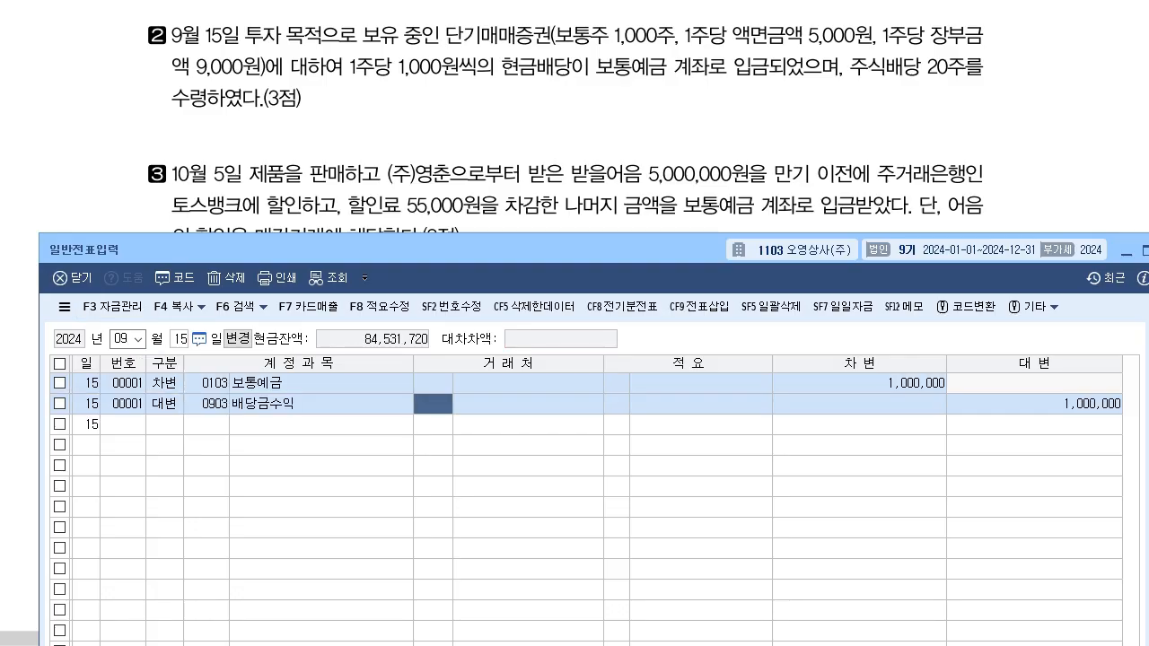
# Bring problem 3, dated October 5, into view on the problem sheet and return to voucher entry.
pyautogui.hotkey('alt', 'Tab')
pyautogui.scroll(-2, 574, 323)
pyautogui.scroll(1, 574, 323)
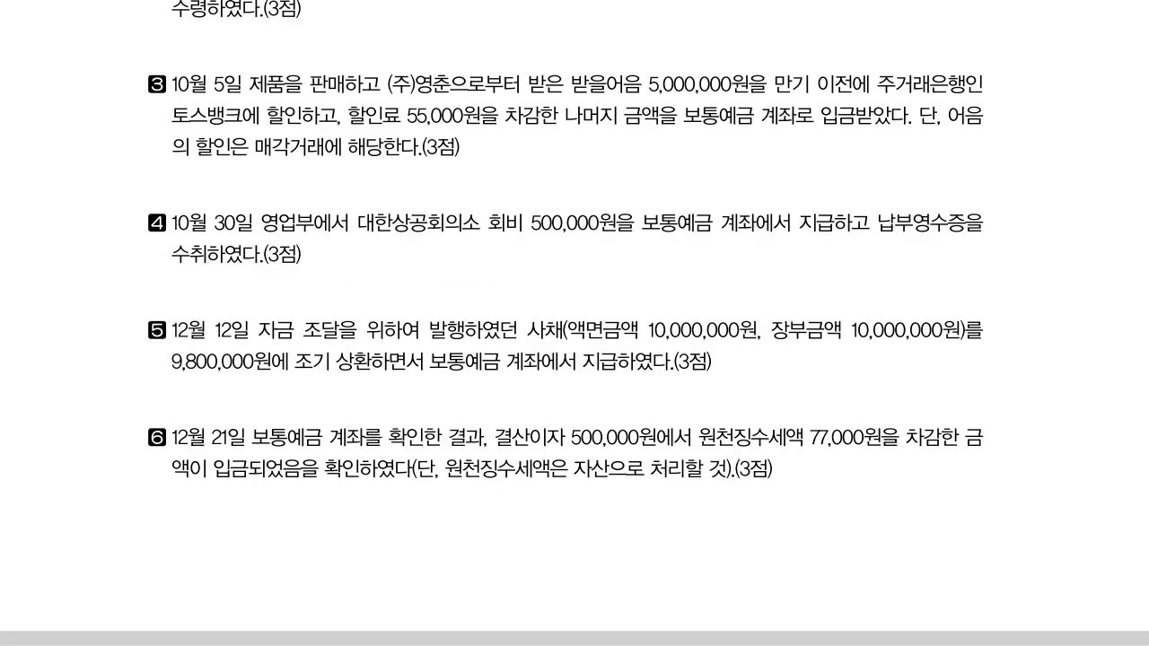
pyautogui.hotkey('alt', 'Tab')
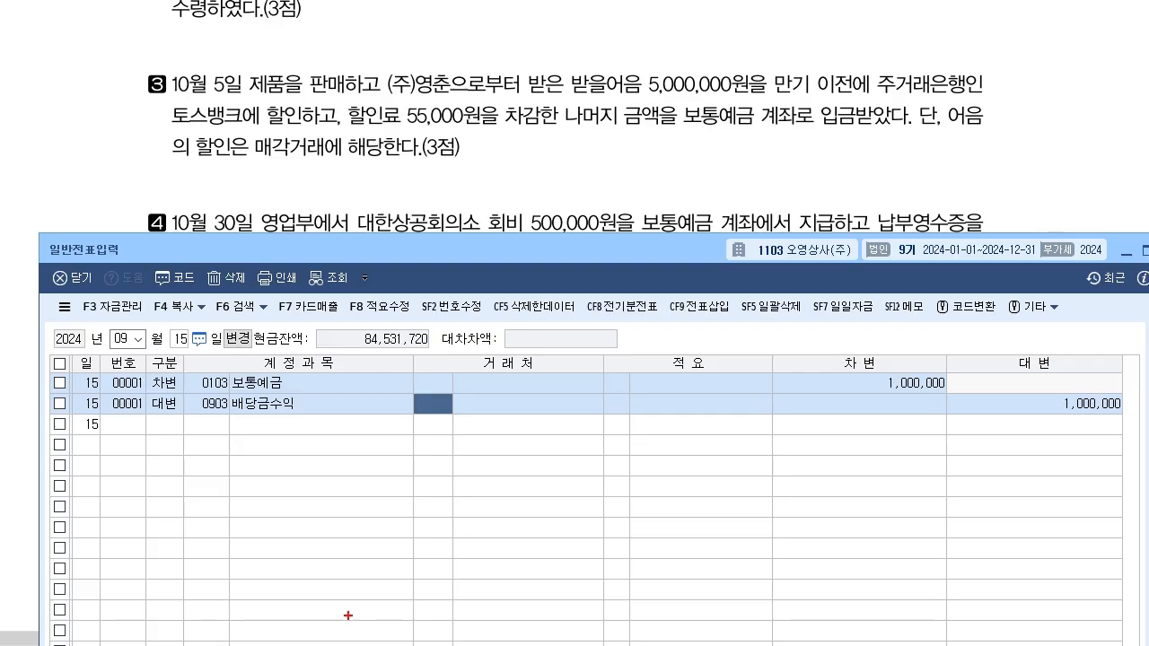
pyautogui.moveTo(548, 158)
pyautogui.mouseDown()
pyautogui.moveTo(548, 190)
pyautogui.moveTo(569, 167)
pyautogui.moveTo(605, 176)
pyautogui.moveTo(609, 164)
pyautogui.mouseUp()
pyautogui.moveTo(607, 167); pyautogui.dragTo(614, 175)
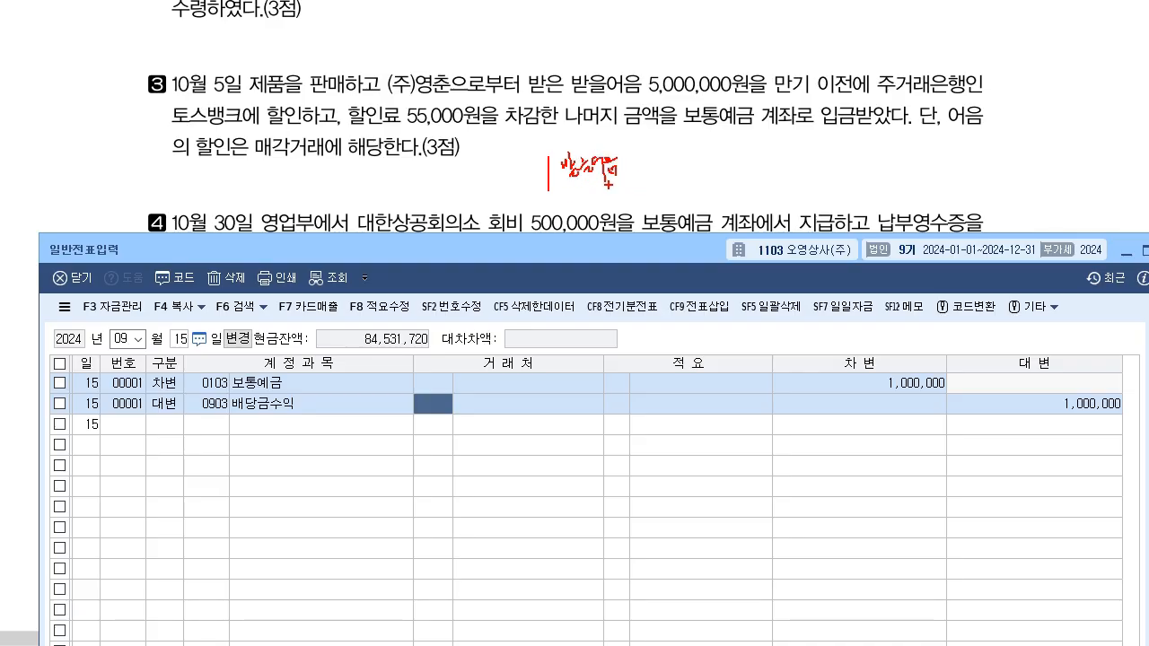
pyautogui.moveTo(589, 179)
pyautogui.mouseDown()
pyautogui.moveTo(593, 192)
pyautogui.moveTo(644, 183)
pyautogui.moveTo(659, 196)
pyautogui.mouseUp()
pyautogui.moveTo(350, 131); pyautogui.dragTo(441, 131)
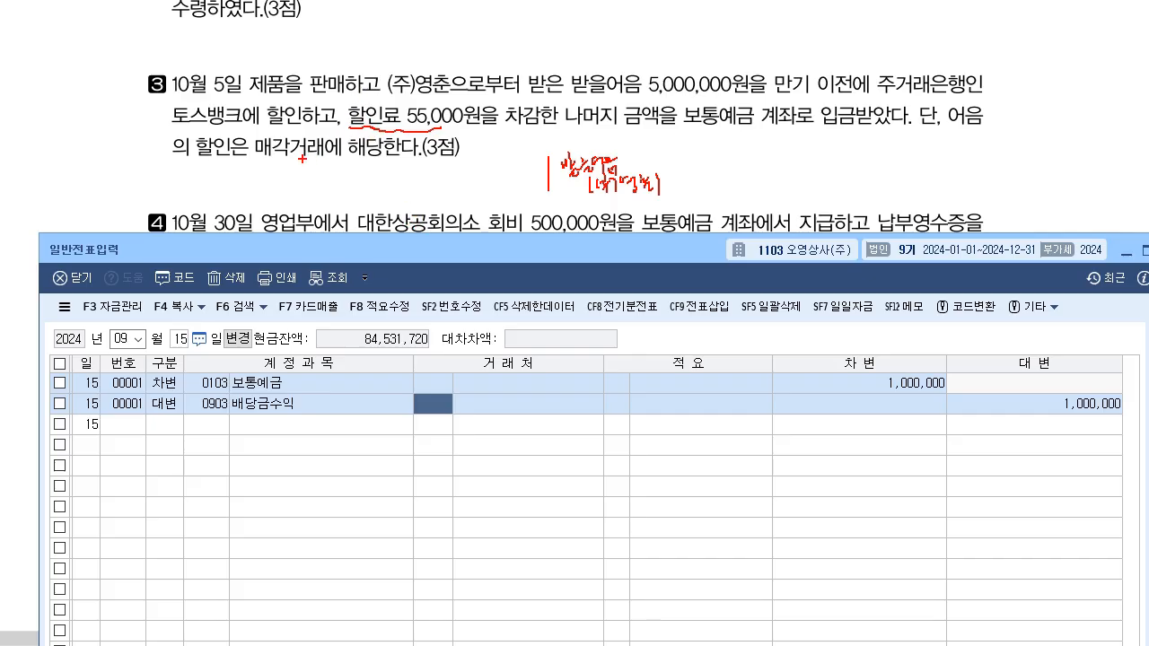
pyautogui.moveTo(285, 162)
pyautogui.mouseDown()
pyautogui.moveTo(296, 176)
pyautogui.moveTo(350, 164)
pyautogui.moveTo(361, 174)
pyautogui.mouseUp()
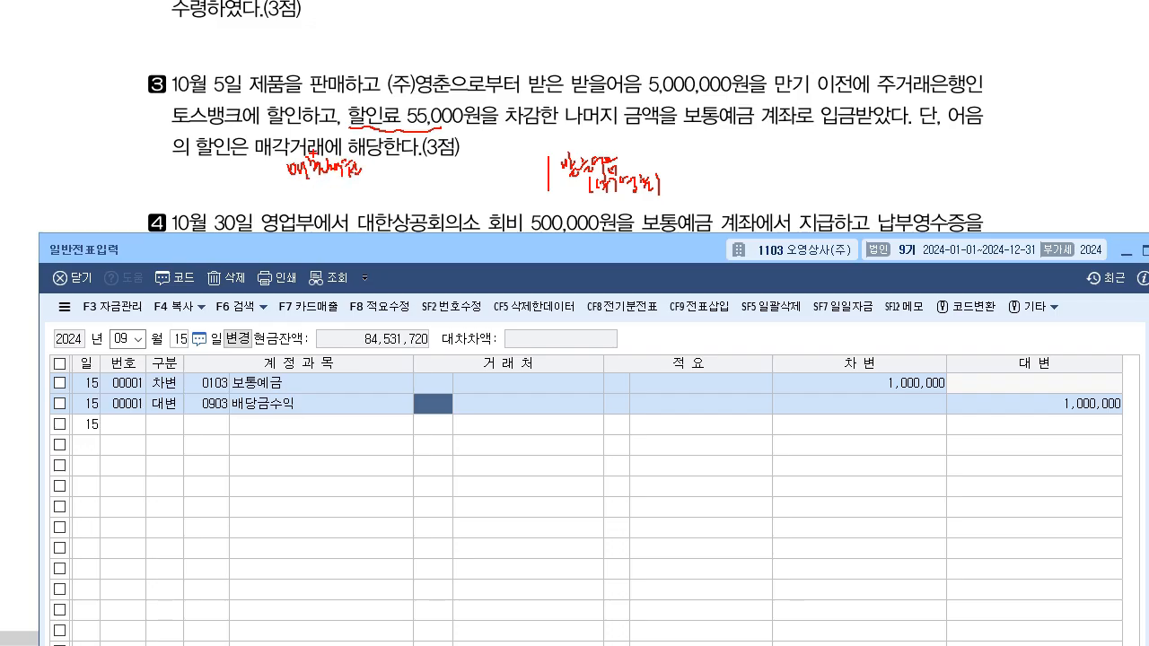
pyautogui.moveTo(364, 161); pyautogui.dragTo(398, 177)
pyautogui.moveTo(399, 159); pyautogui.dragTo(435, 176)
pyautogui.moveTo(299, 184)
pyautogui.mouseDown()
pyautogui.moveTo(332, 209)
pyautogui.moveTo(371, 213)
pyautogui.mouseUp()
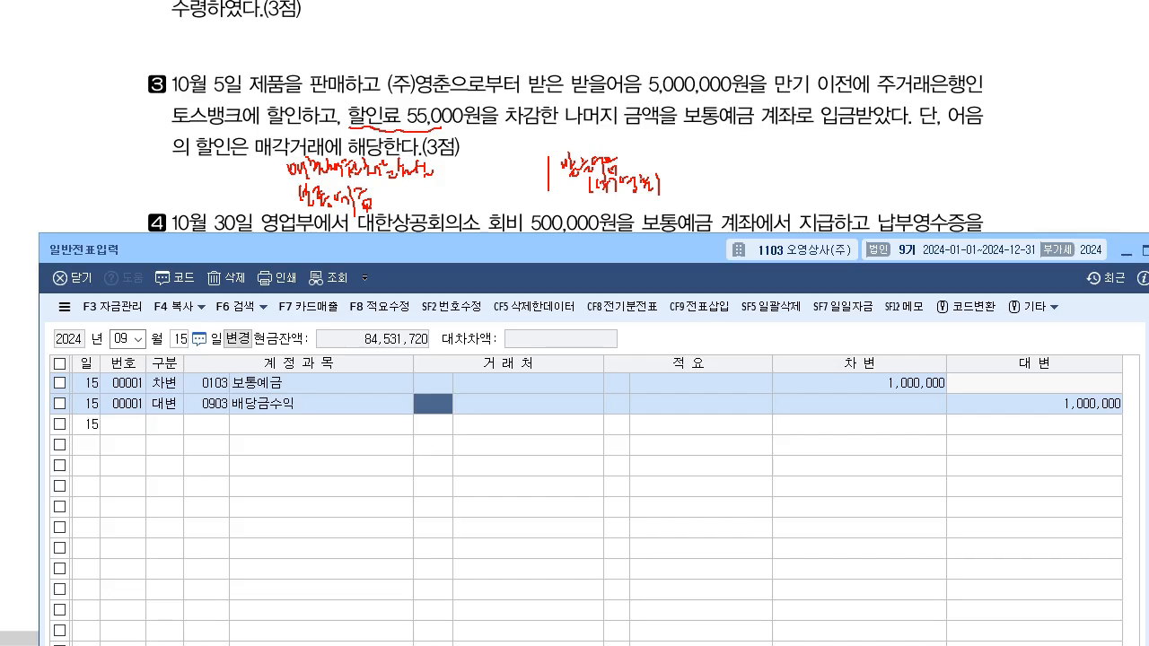
pyautogui.press('Escape')
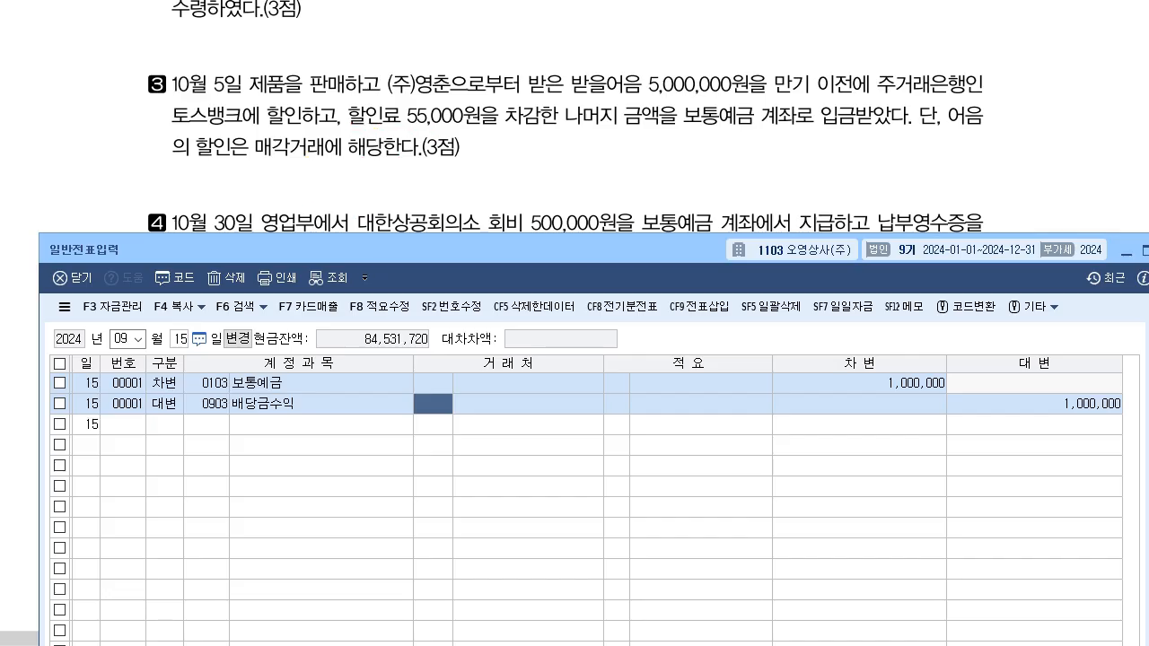
# Set the voucher entry date to October 5 for the third problem.
pyautogui.press('Escape')
pyautogui.write('10')
pyautogui.press('Return')
pyautogui.press('Escape')
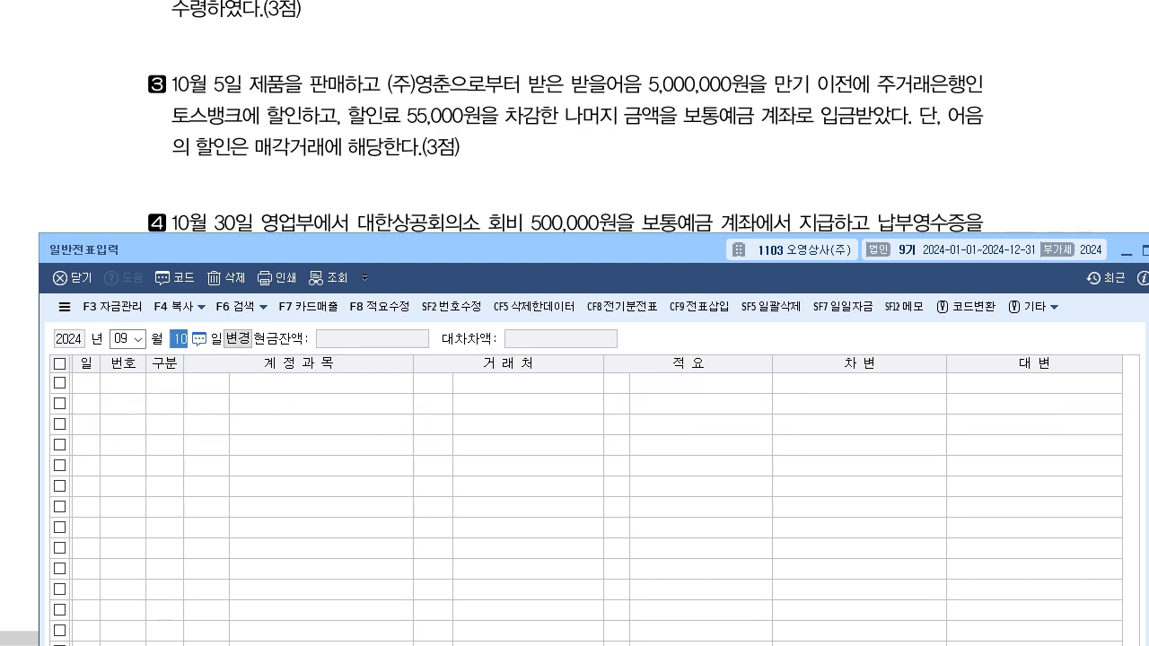
pyautogui.press('Escape')
pyautogui.write('105')
pyautogui.press('Return')
# Enter an October 5 debit line for account 956 매출채권처분손실 with amount 55,000.
pyautogui.write('3')
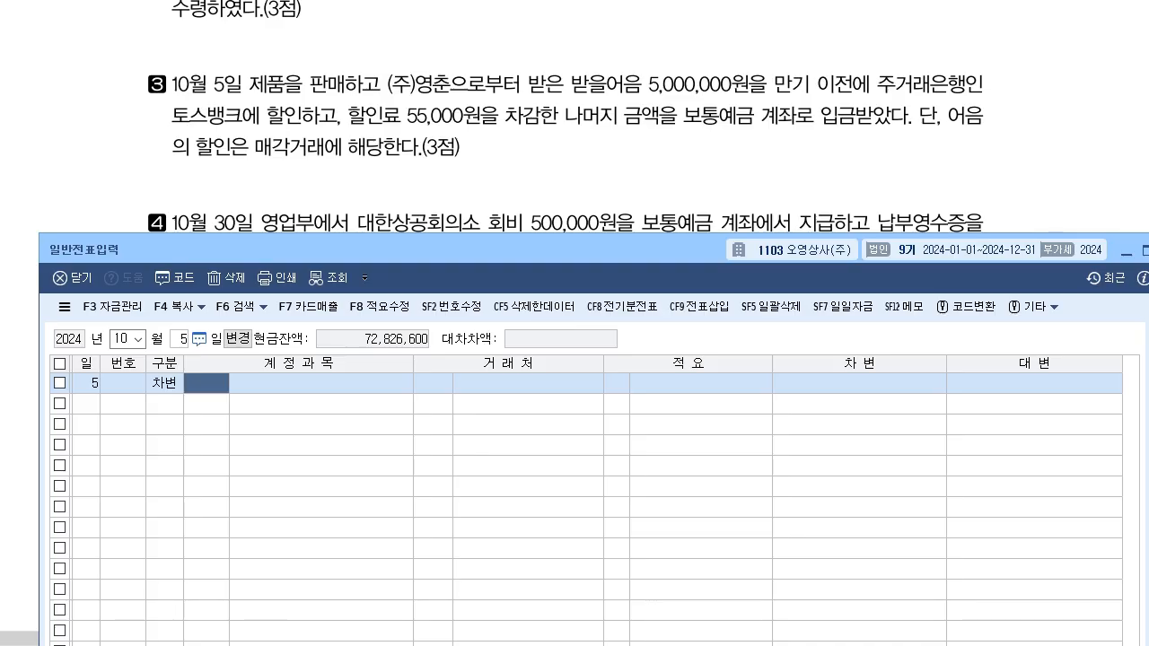
pyautogui.write('956')
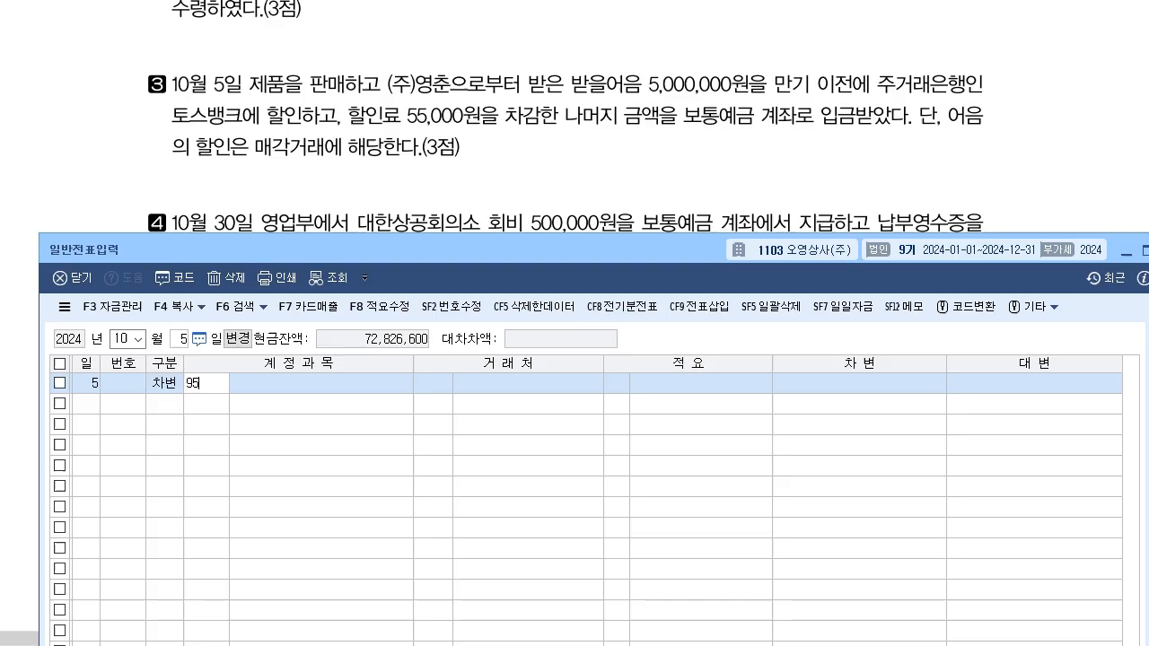
pyautogui.press('Return')
pyautogui.press('Return')
pyautogui.press('Return')
pyautogui.press('Return')
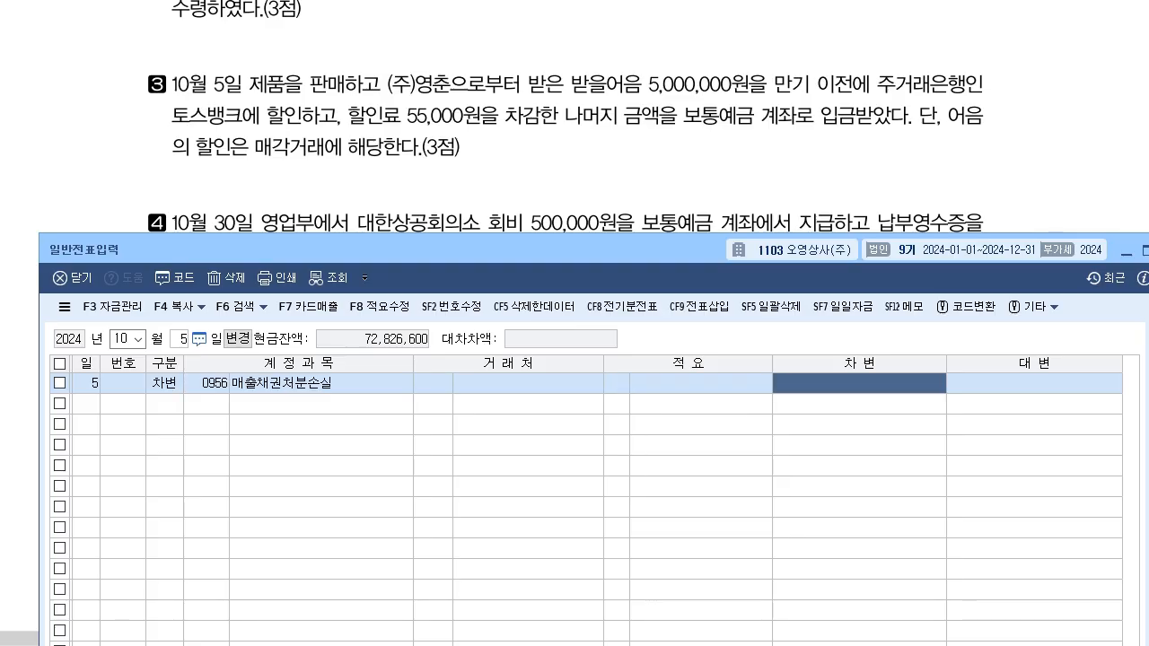
pyautogui.write('55000')
pyautogui.press('Return')
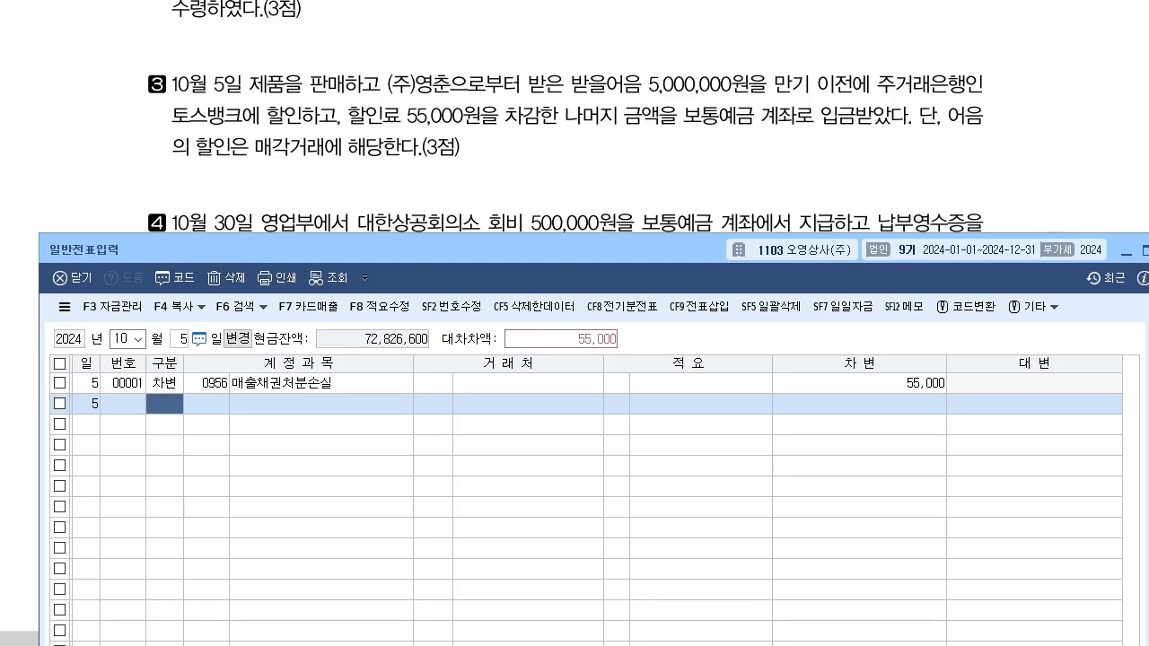
# Add a second debit line for account 103 보통예금 with amount 4,945,000.
pyautogui.write('3')
pyautogui.press('Return')
pyautogui.write('103')
pyautogui.press('Return')
pyautogui.press('Return')
pyautogui.press('Return')
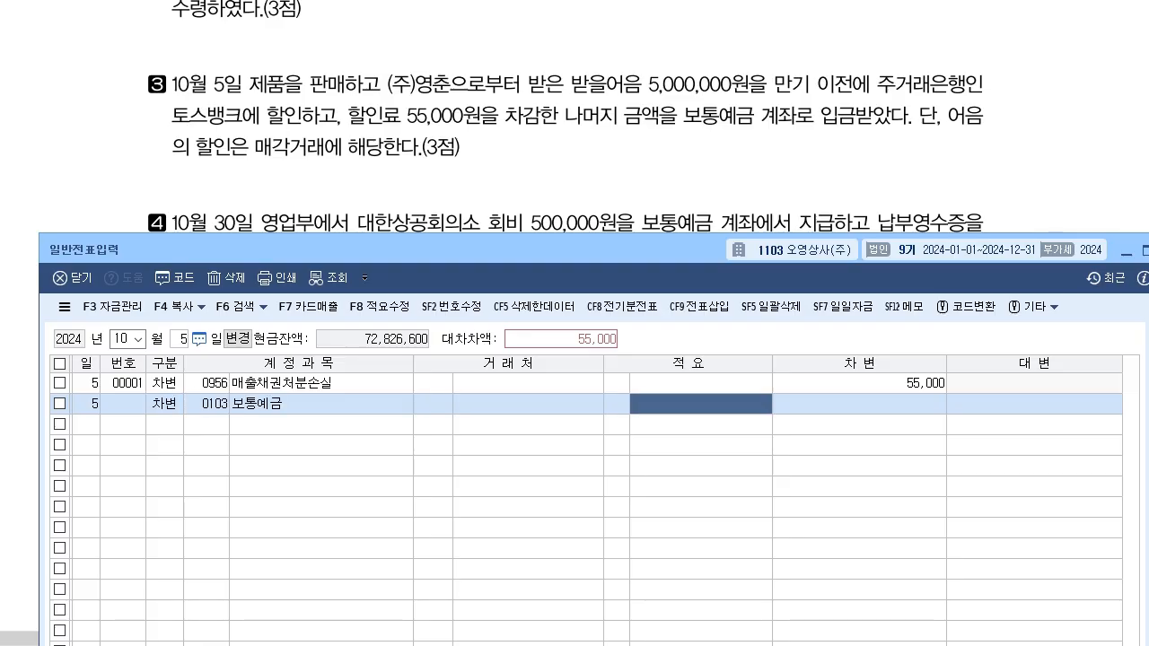
pyautogui.press('Return')
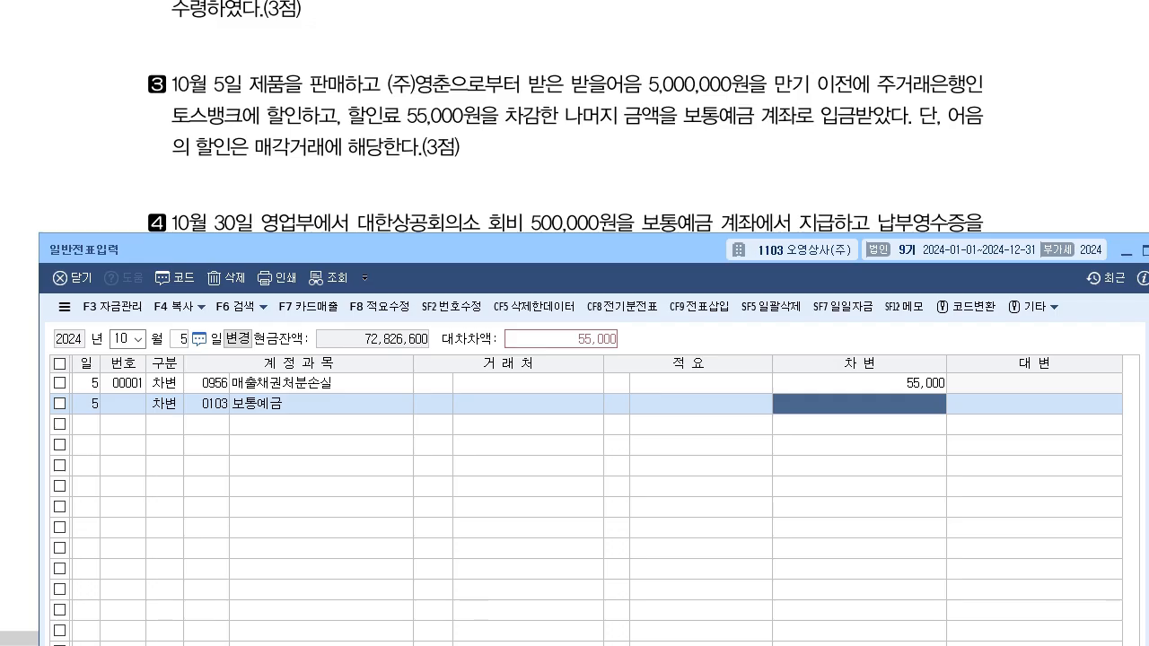
pyautogui.write('4945000')
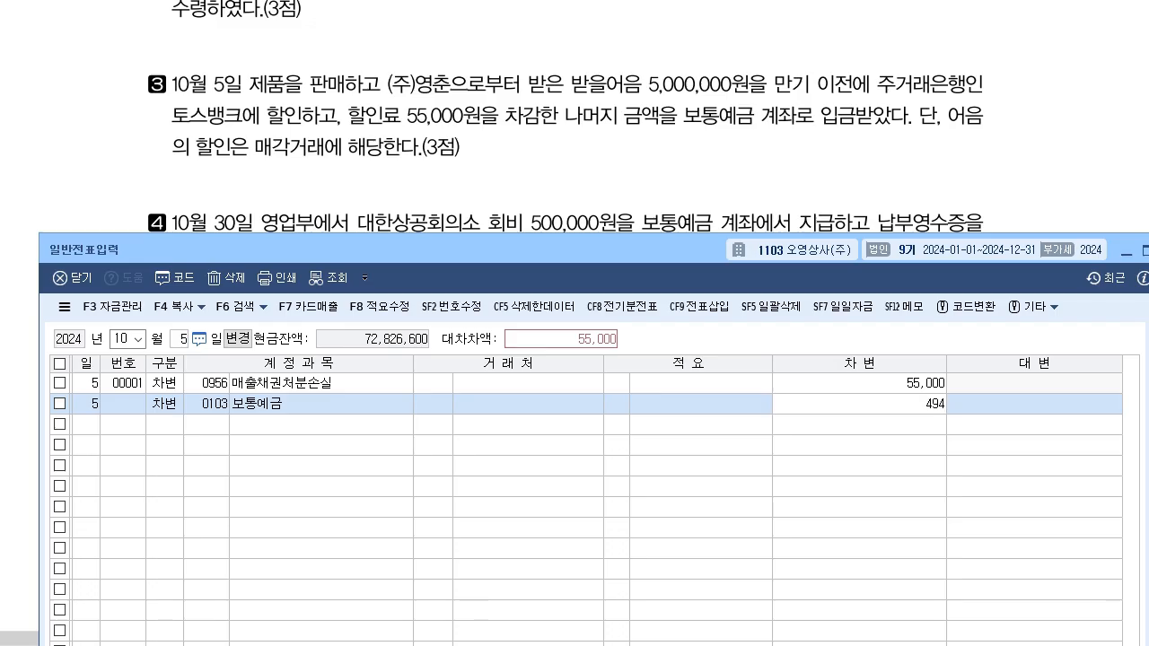
pyautogui.press('Return')
pyautogui.write('45,000')
pyautogui.press('Return')
# Complete the October 5 voucher with a 5,000,000 credit to account 110 받을어음, assigned to the trading partner (주)영춘.
pyautogui.write('110')
pyautogui.press('Return')
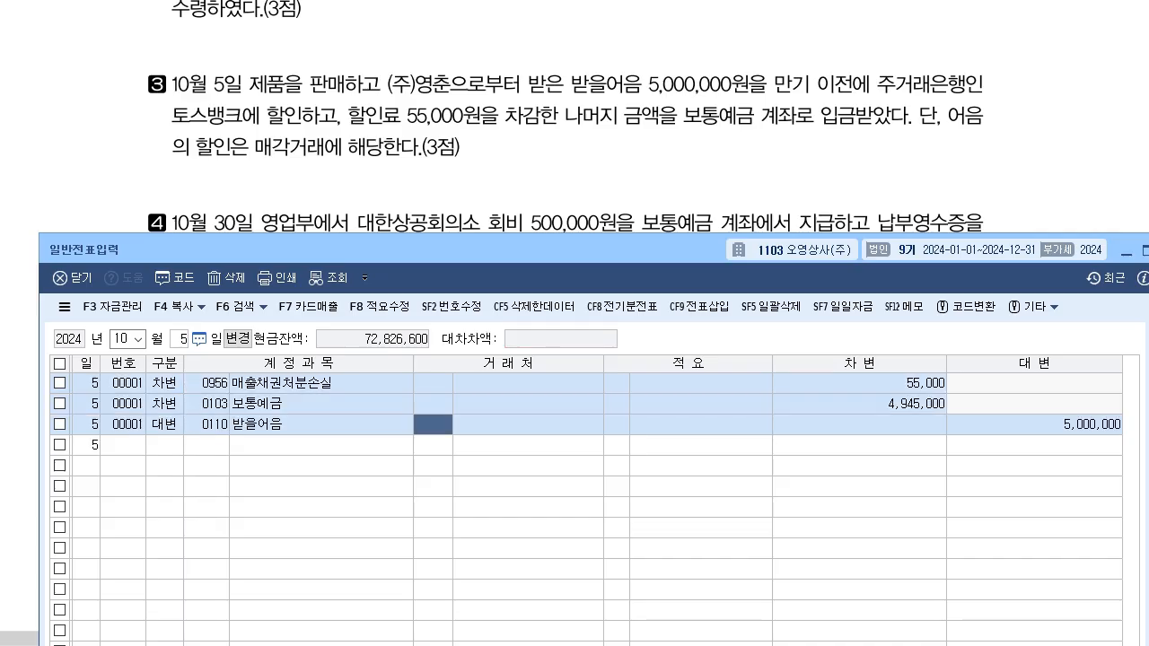
pyautogui.write('영춘')
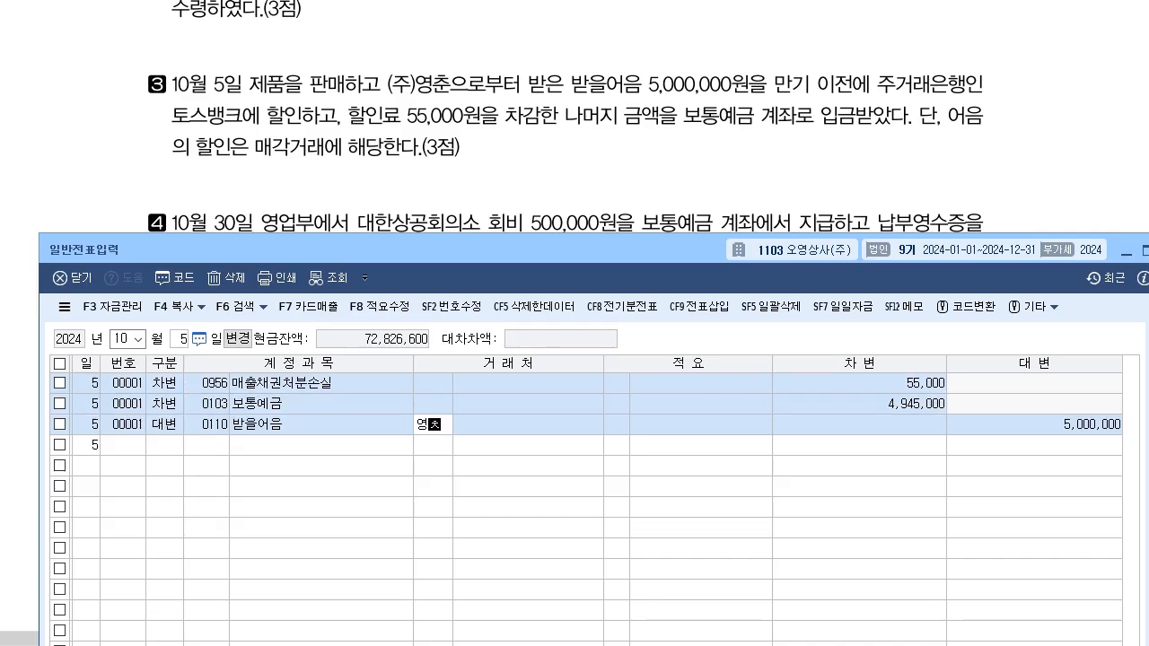
pyautogui.press('Return')
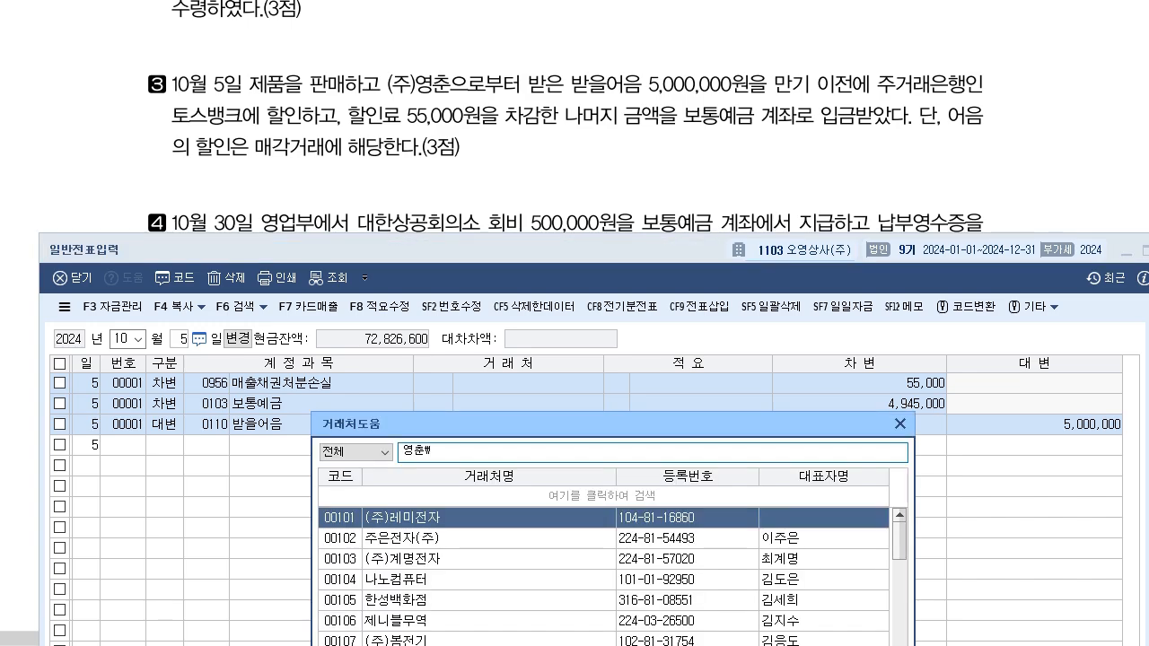
pyautogui.press('Return')
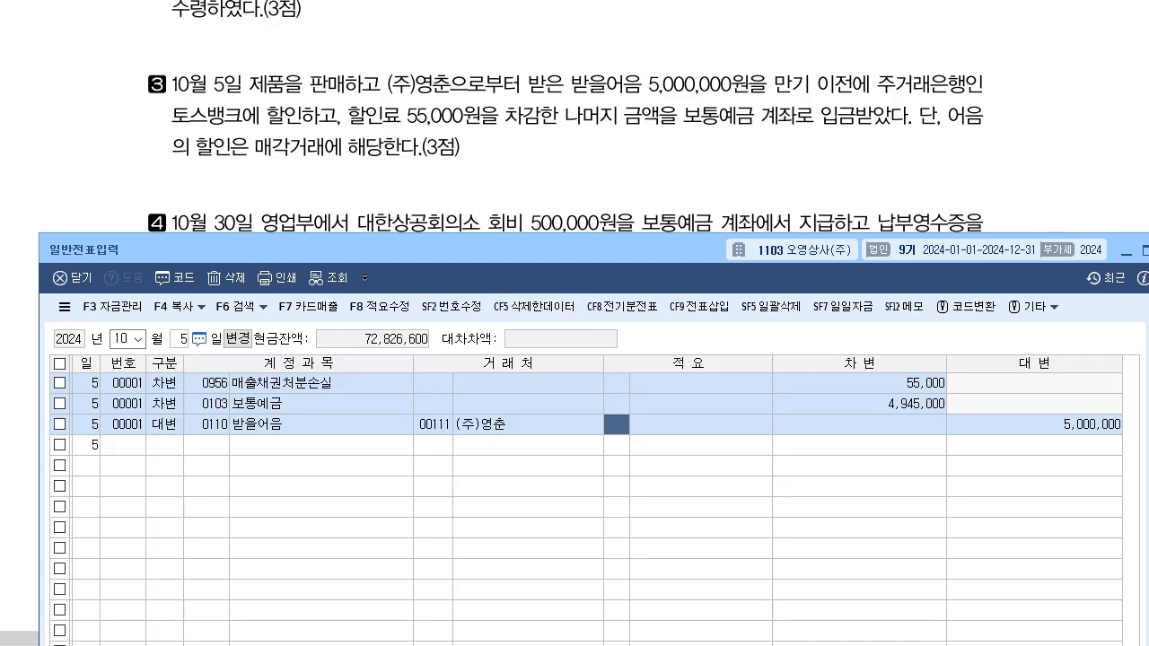
# Bring problem 4 into view on the problem sheet and set the voucher entry date to October 30.
pyautogui.scroll(-2, 574, 117)
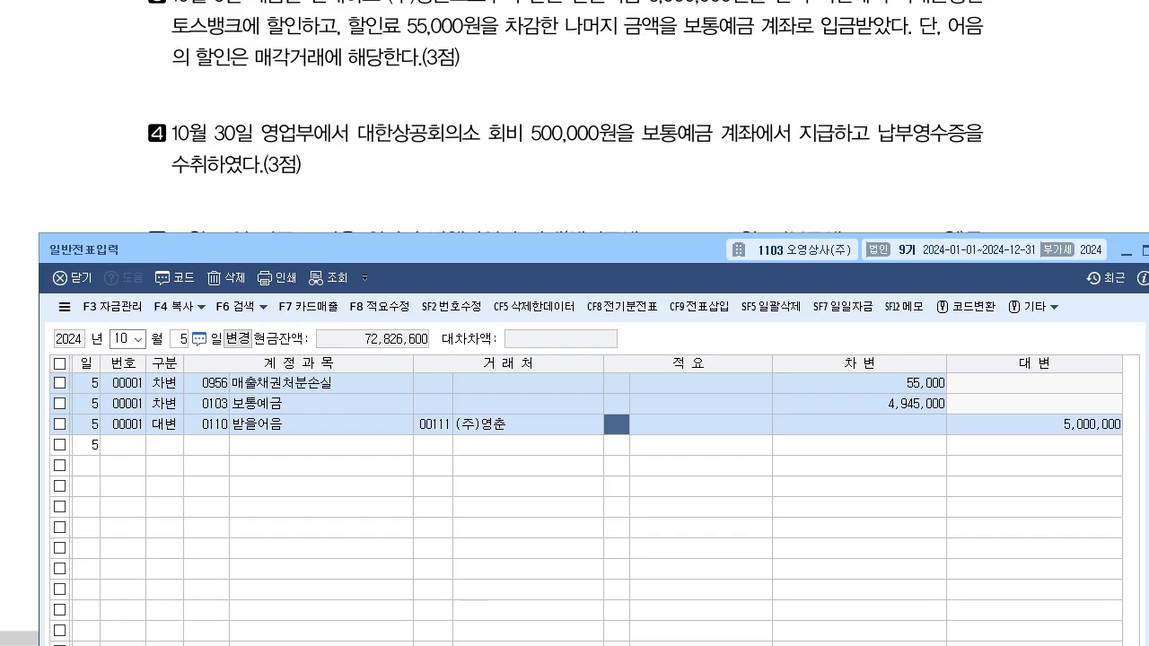
pyautogui.scroll(-2, 575, 117)
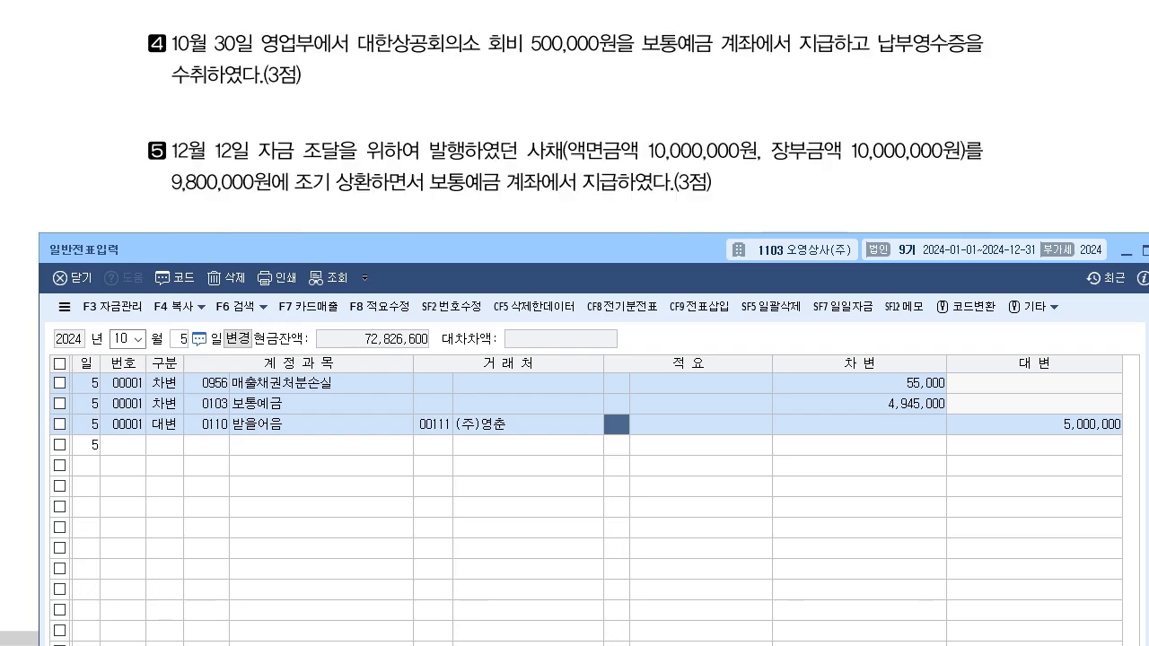
pyautogui.press('Escape')
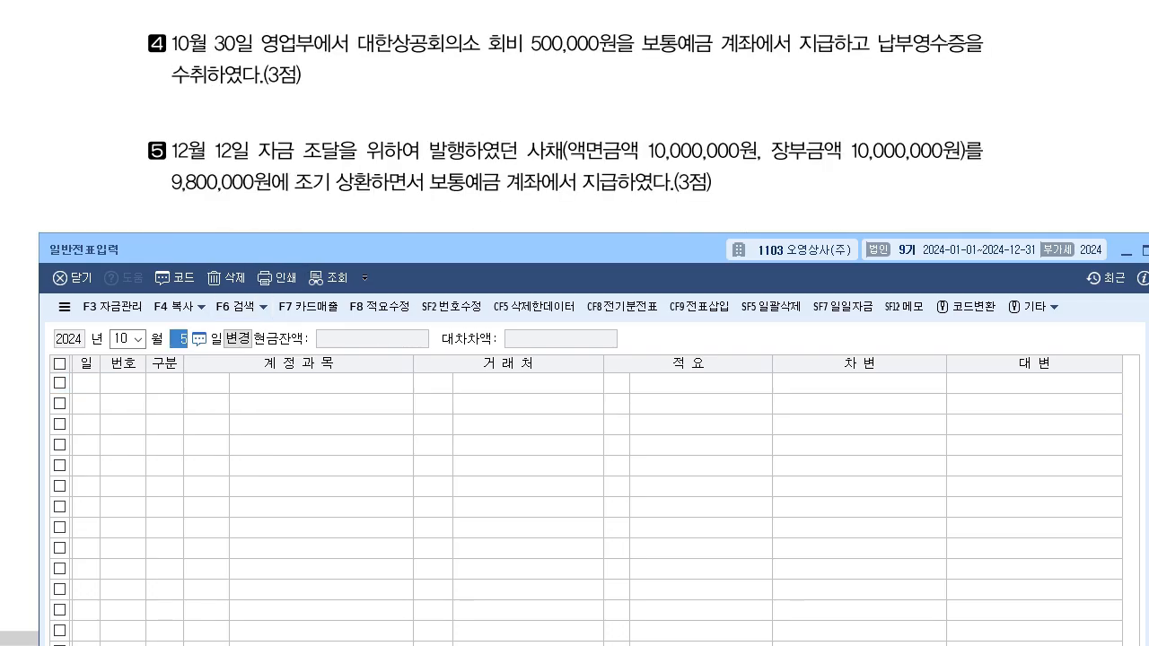
pyautogui.write('30')
pyautogui.press('Return')
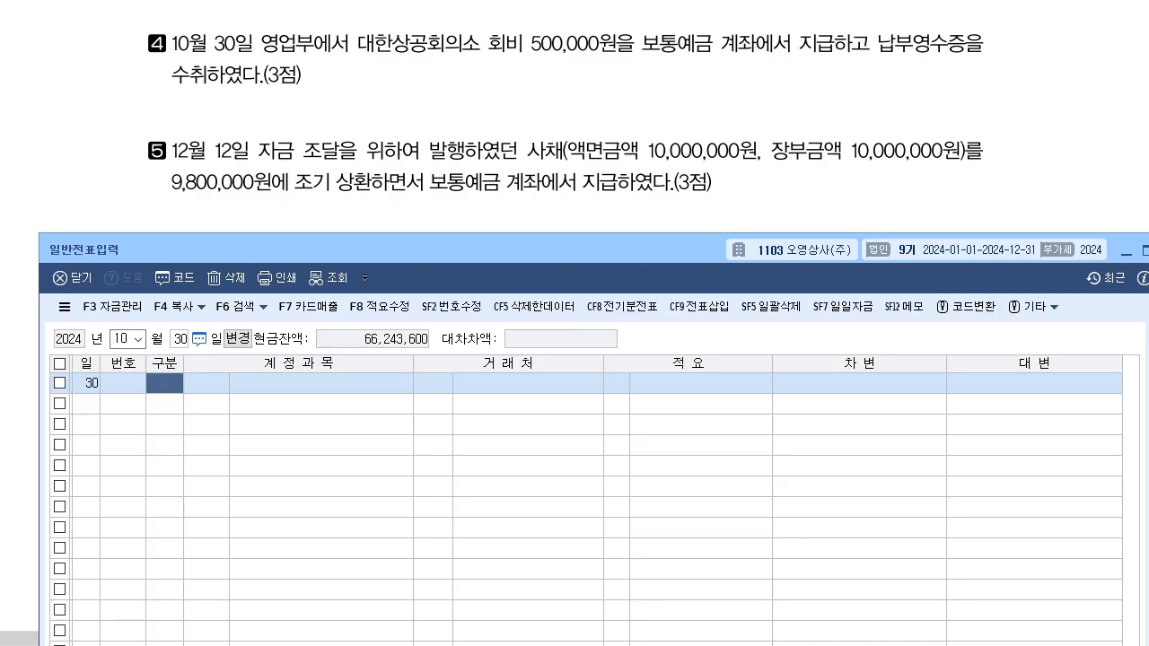
# Record the October 30 voucher with 500,000 debited to account 817 세금과공과 and credited to account 103 보통예금.
pyautogui.press('3')
pyautogui.write('817')
pyautogui.press('Return')
pyautogui.press('Return')
pyautogui.press('Return')
pyautogui.press('Return')
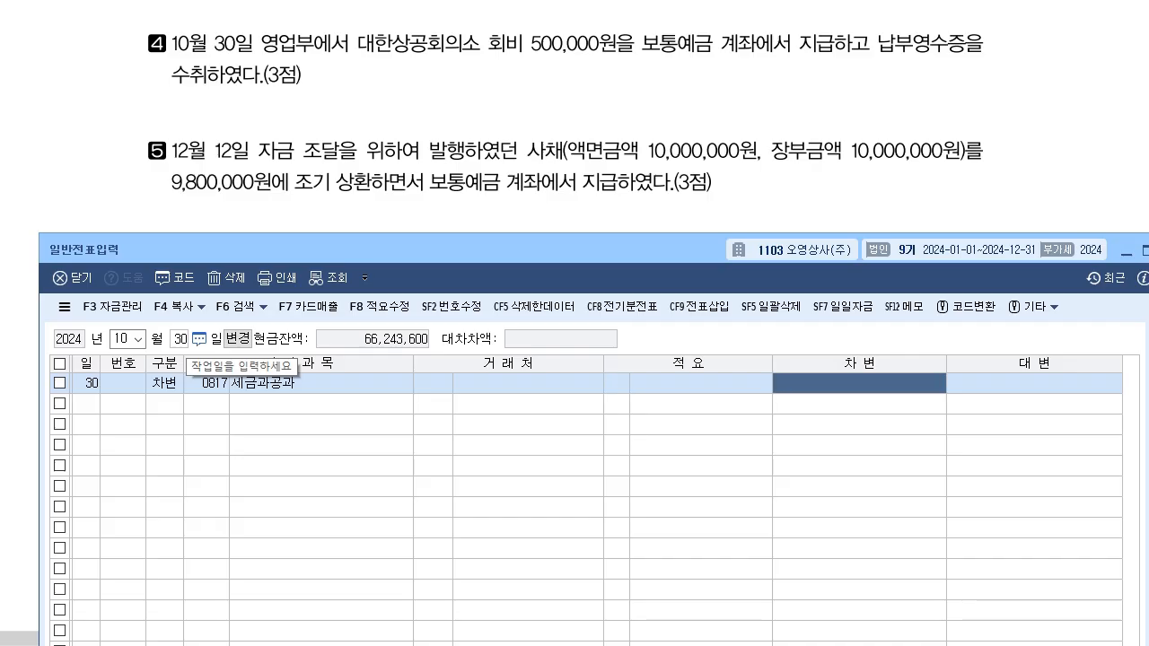
pyautogui.write('5000000')
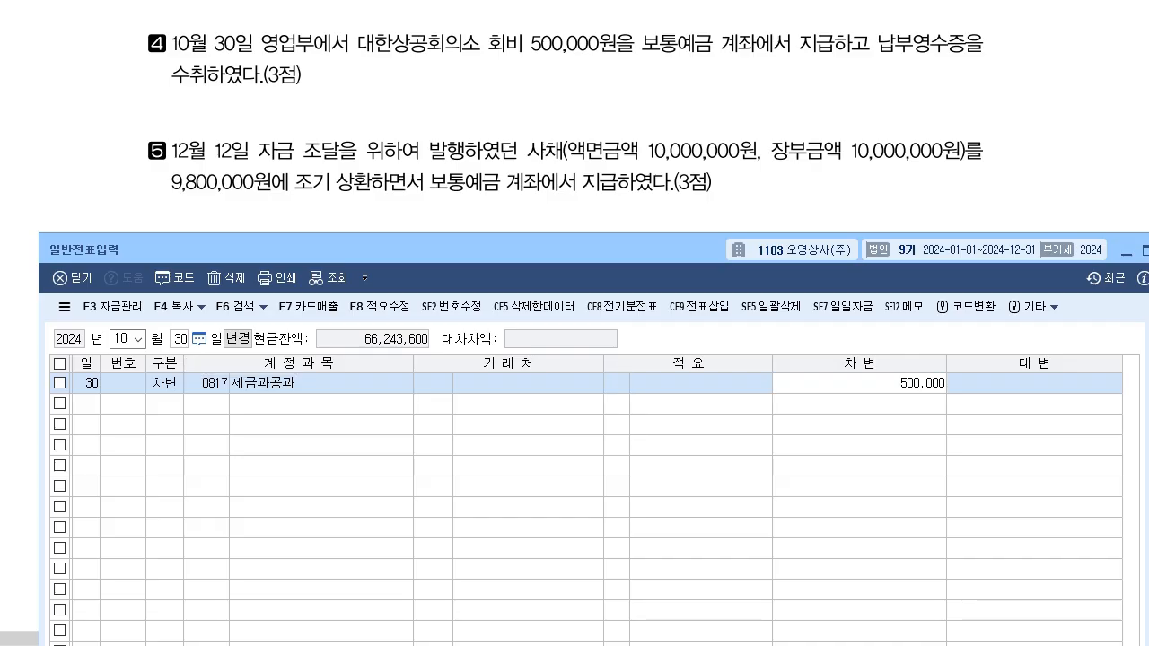
pyautogui.press('Return')
pyautogui.write('4103')
pyautogui.press('Return')
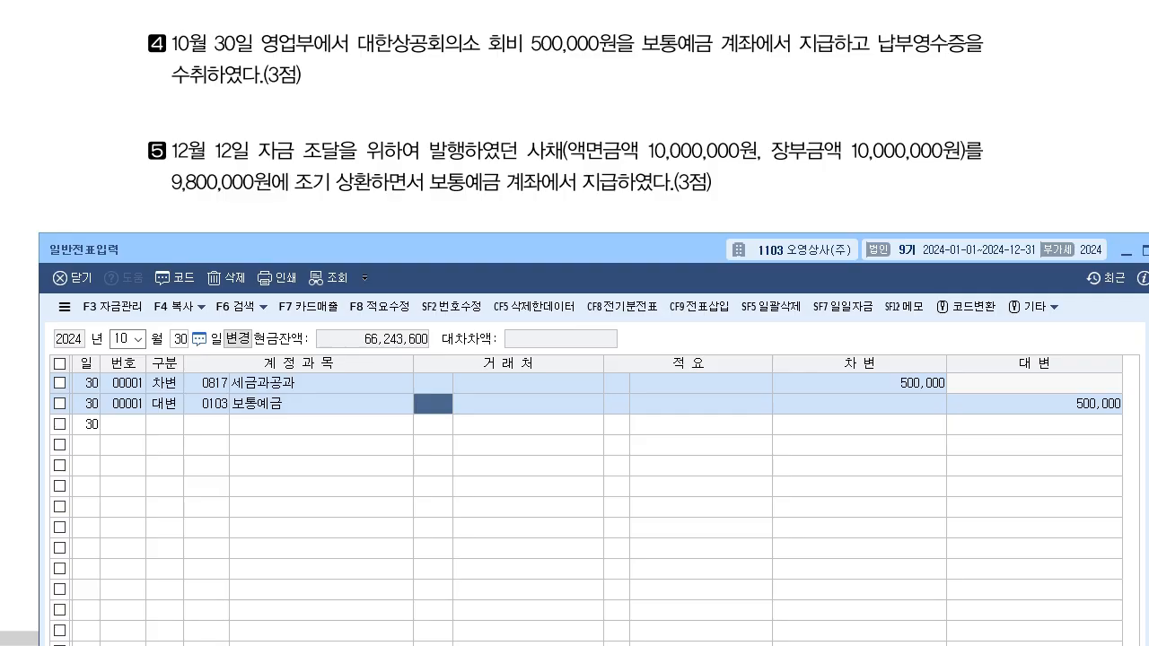
# Set the voucher entry date to December 12 and move the entry window slightly down to expose the problem text.
pyautogui.press('Escape')
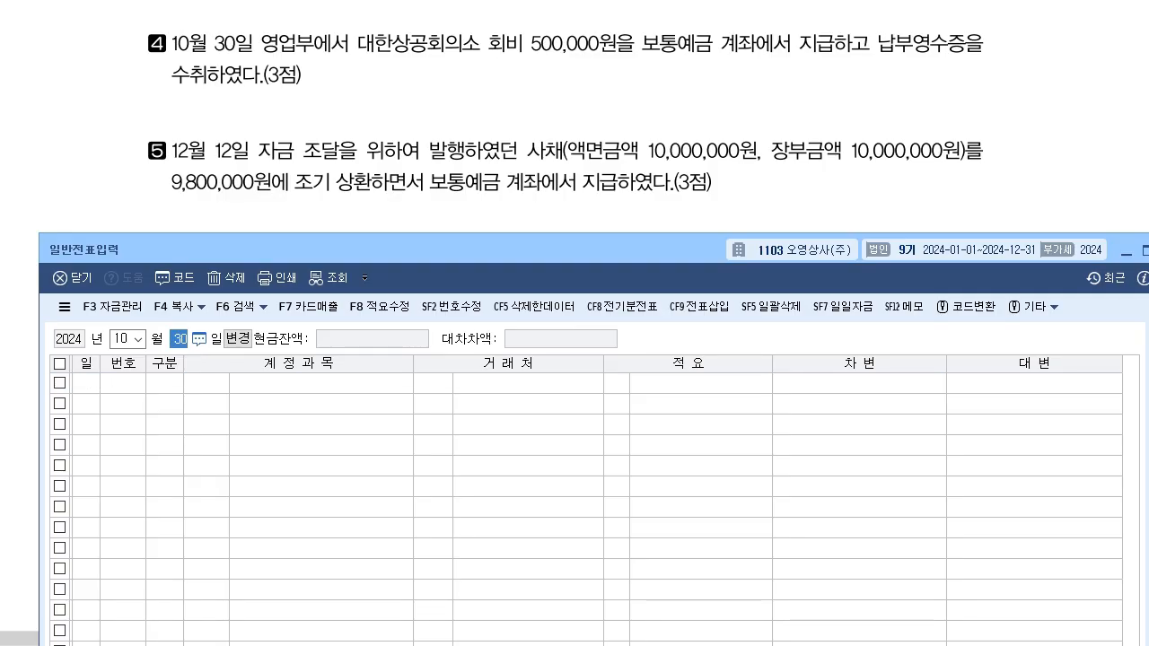
pyautogui.press('Escape')
pyautogui.write('1212')
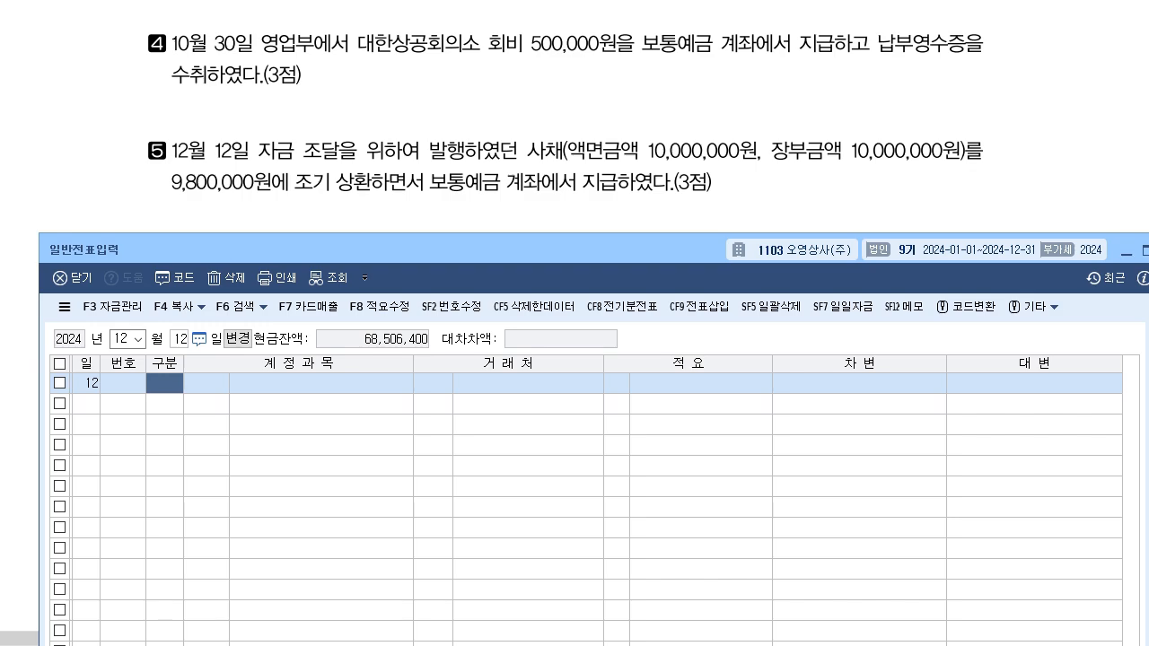
pyautogui.moveTo(431, 249)
pyautogui.mouseDown()
pyautogui.moveTo(419, 294)
pyautogui.moveTo(435, 253)
pyautogui.moveTo(422, 266)
pyautogui.mouseUp()
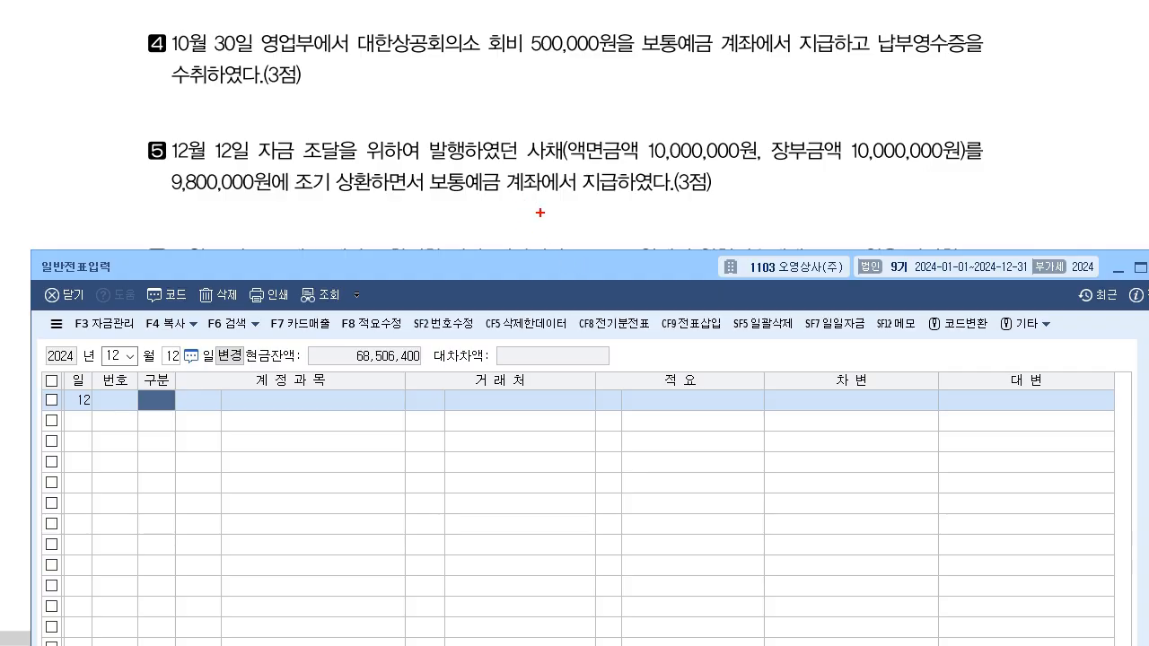
pyautogui.moveTo(540, 205); pyautogui.dragTo(532, 241)
pyautogui.moveTo(235, 199); pyautogui.dragTo(269, 231)
pyautogui.moveTo(328, 213)
pyautogui.mouseDown()
pyautogui.moveTo(342, 211)
pyautogui.moveTo(326, 202)
pyautogui.moveTo(328, 218)
pyautogui.moveTo(347, 223)
pyautogui.moveTo(359, 211)
pyautogui.mouseUp()
pyautogui.moveTo(364, 207); pyautogui.dragTo(383, 217)
pyautogui.moveTo(386, 208); pyautogui.dragTo(395, 210)
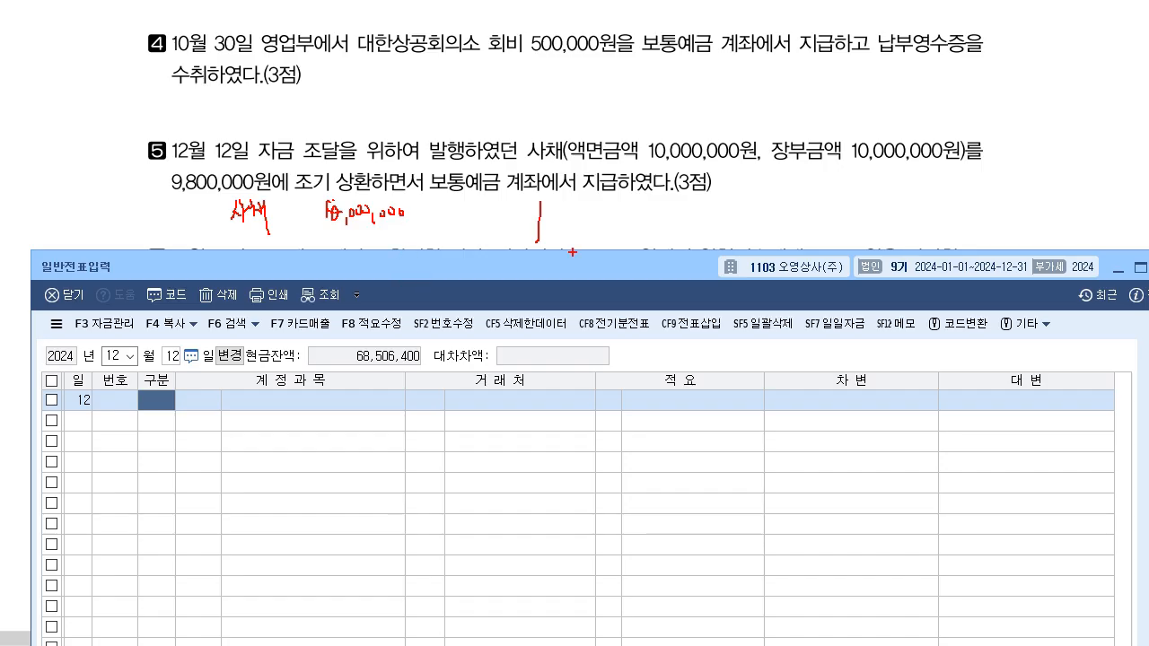
pyautogui.moveTo(610, 197)
pyautogui.mouseDown()
pyautogui.moveTo(624, 228)
pyautogui.moveTo(637, 219)
pyautogui.moveTo(662, 231)
pyautogui.moveTo(689, 213)
pyautogui.moveTo(743, 234)
pyautogui.moveTo(754, 219)
pyautogui.mouseUp()
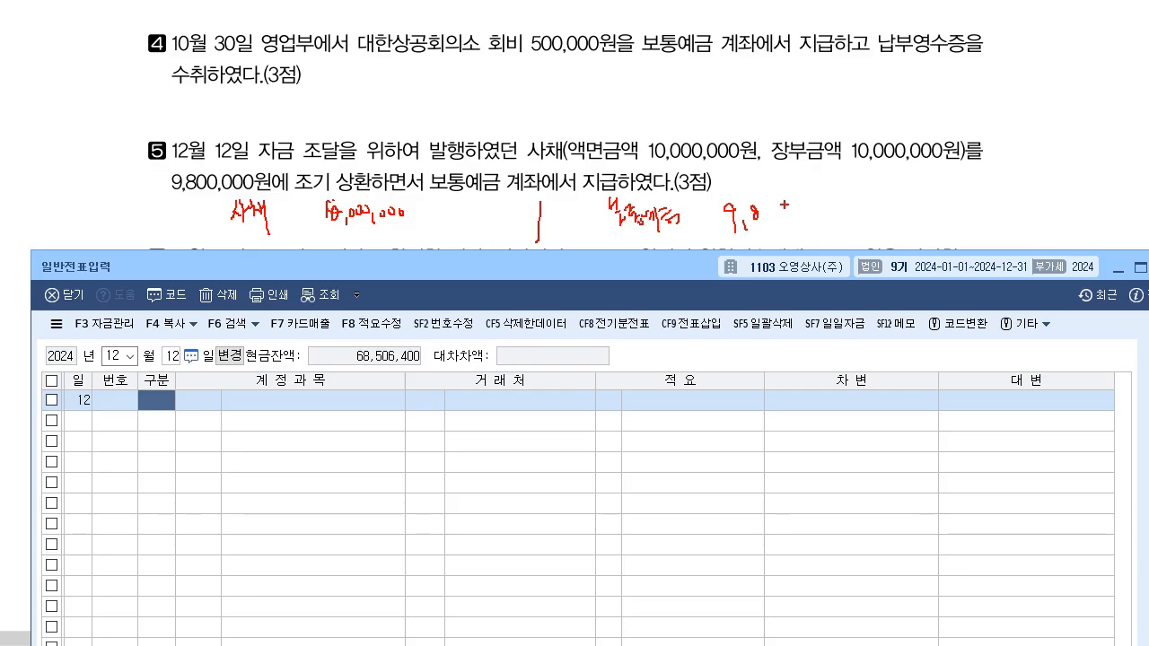
pyautogui.moveTo(773, 213)
pyautogui.mouseDown()
pyautogui.moveTo(798, 223)
pyautogui.moveTo(835, 212)
pyautogui.mouseUp()
pyautogui.moveTo(616, 240)
pyautogui.mouseDown()
pyautogui.moveTo(627, 259)
pyautogui.moveTo(666, 239)
pyautogui.moveTo(691, 251)
pyautogui.moveTo(700, 240)
pyautogui.moveTo(717, 261)
pyautogui.mouseUp()
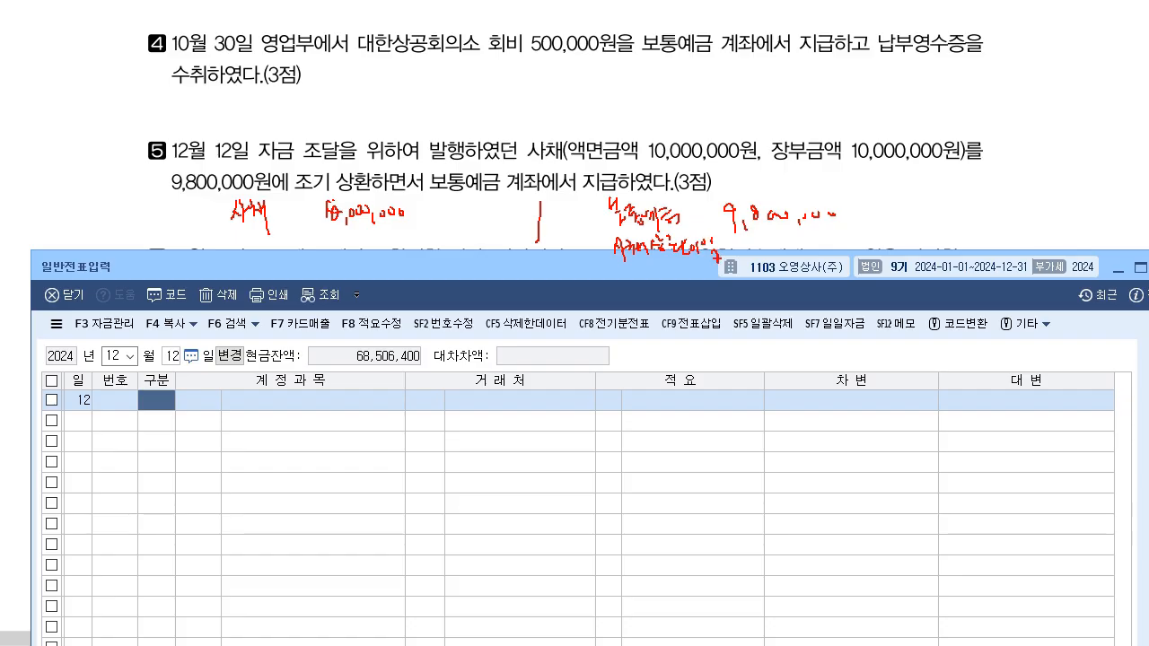
pyautogui.moveTo(747, 254); pyautogui.dragTo(830, 255)
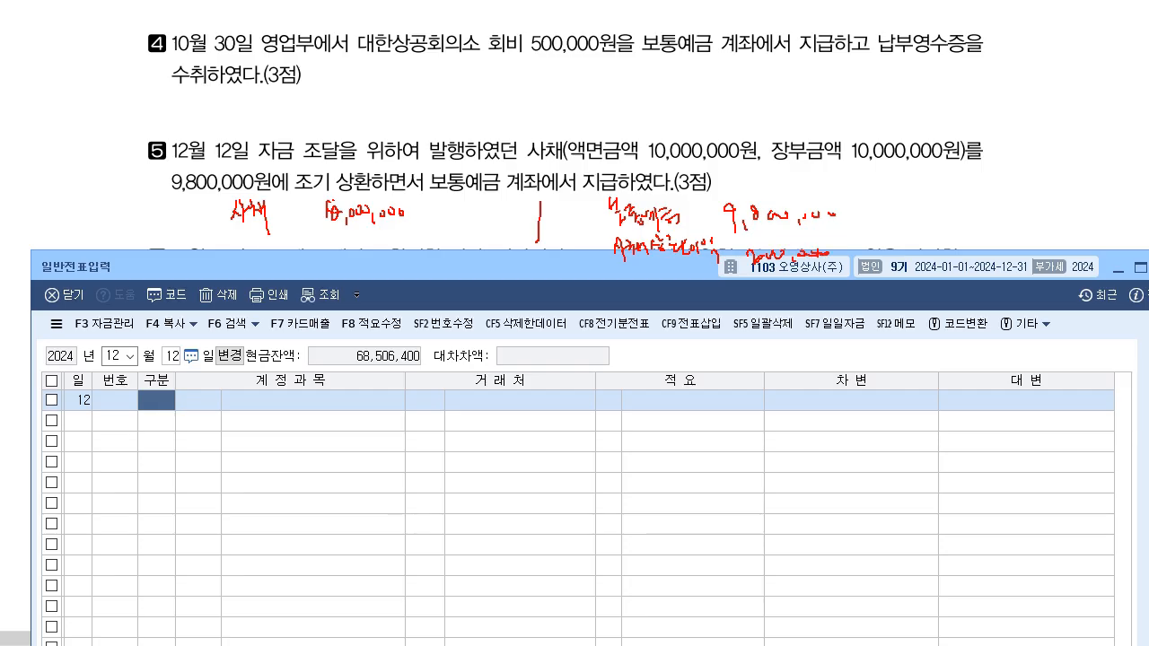
pyautogui.press('Escape')
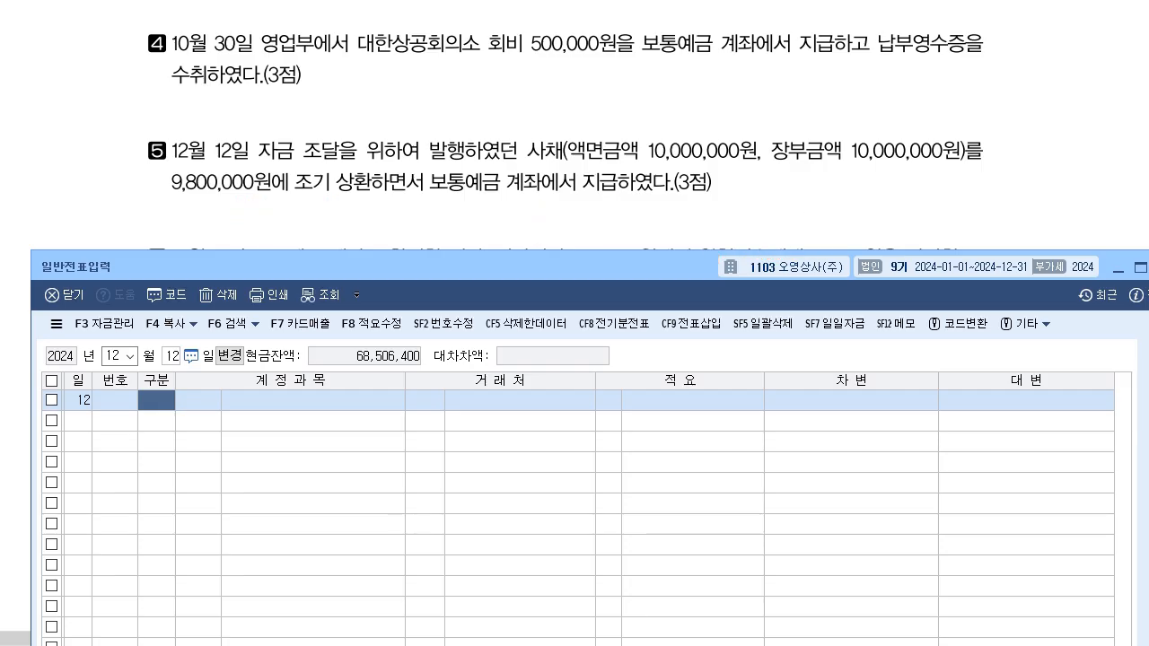
# Enter a December 12 debit line for account 291 사채 with amount 10,000,000.
pyautogui.write('3')
pyautogui.press('Return')
pyautogui.write('291')
pyautogui.press('Return')
pyautogui.press('Return')
pyautogui.press('Return')
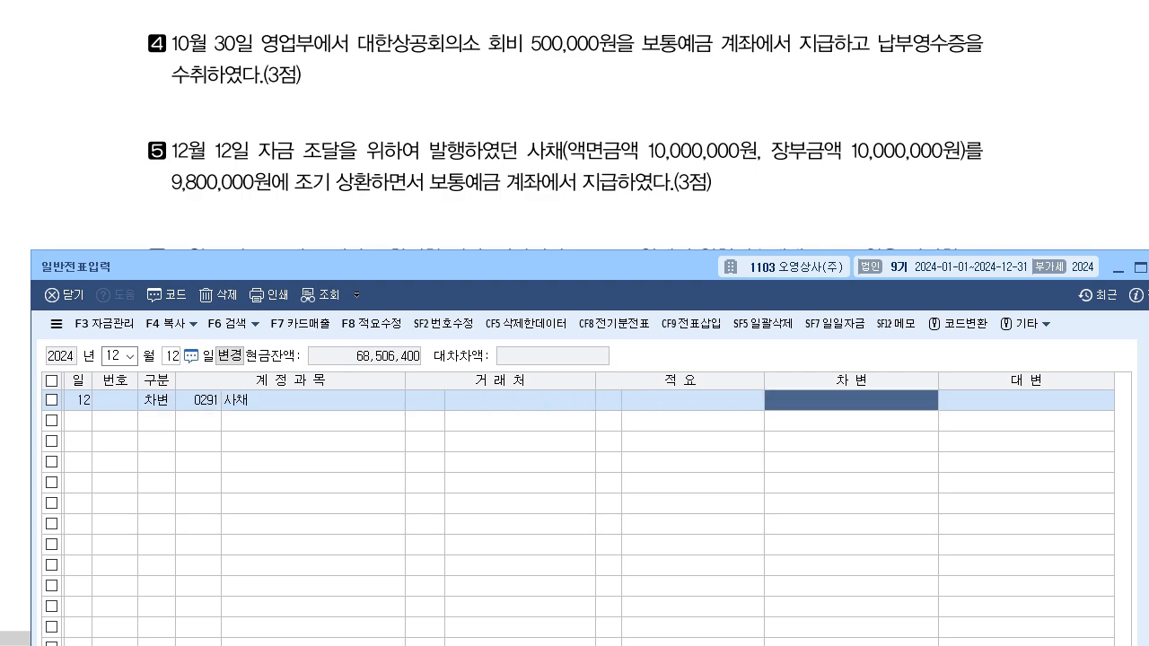
pyautogui.write('10000000')
pyautogui.press('Return')
# Add a December 12 credit line for account 103 보통예금 with amount 9,800,000.
pyautogui.write('4')
pyautogui.press('Return')
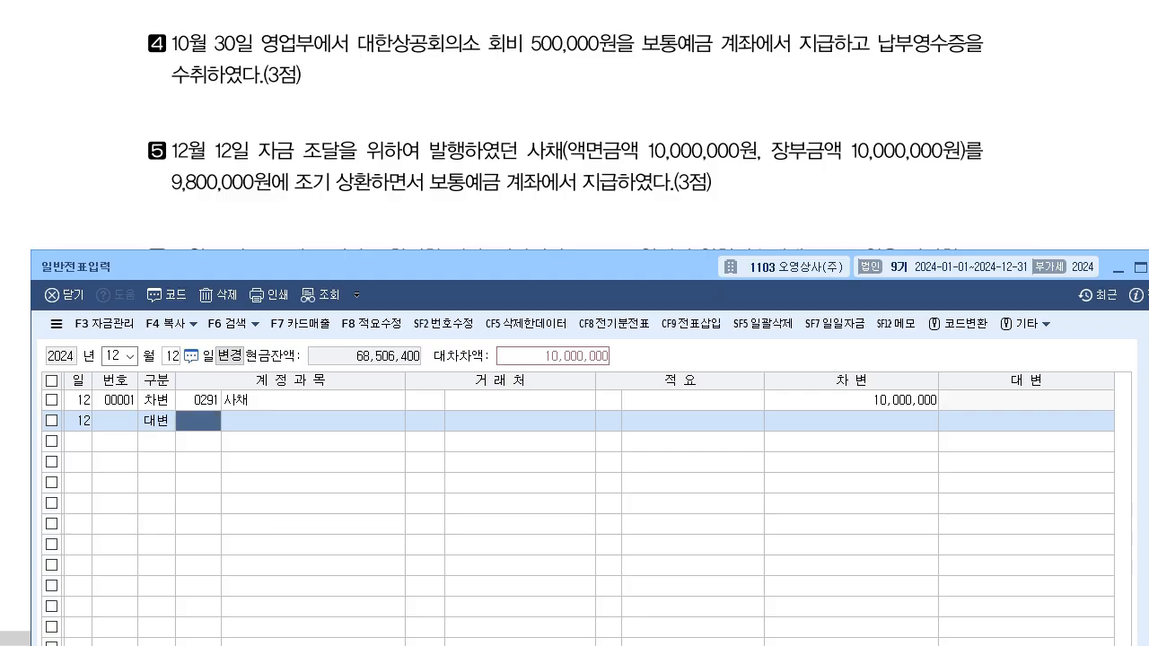
pyautogui.write('103')
pyautogui.press('Return')
pyautogui.press('Return')
pyautogui.press('Return')
pyautogui.press('Return')
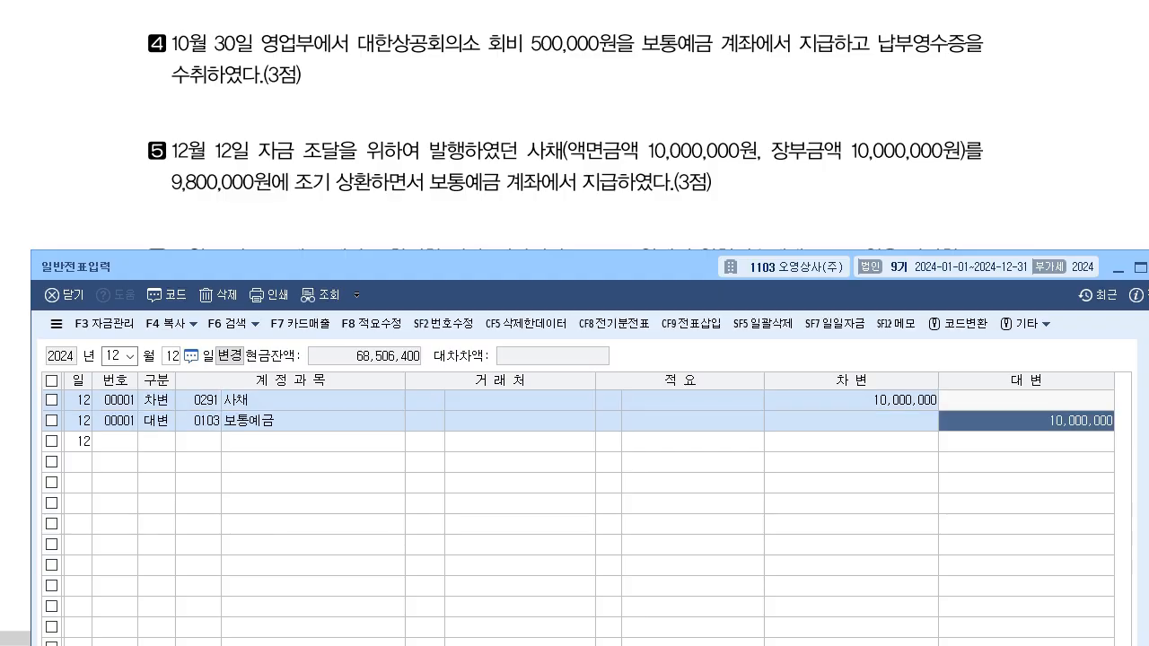
pyautogui.write('9800000')
pyautogui.press('Return')
# Add a credit line for account 911 사채상환이익 with amount 200,000 to balance the December 12 voucher.
pyautogui.write('4')
pyautogui.press('Return')
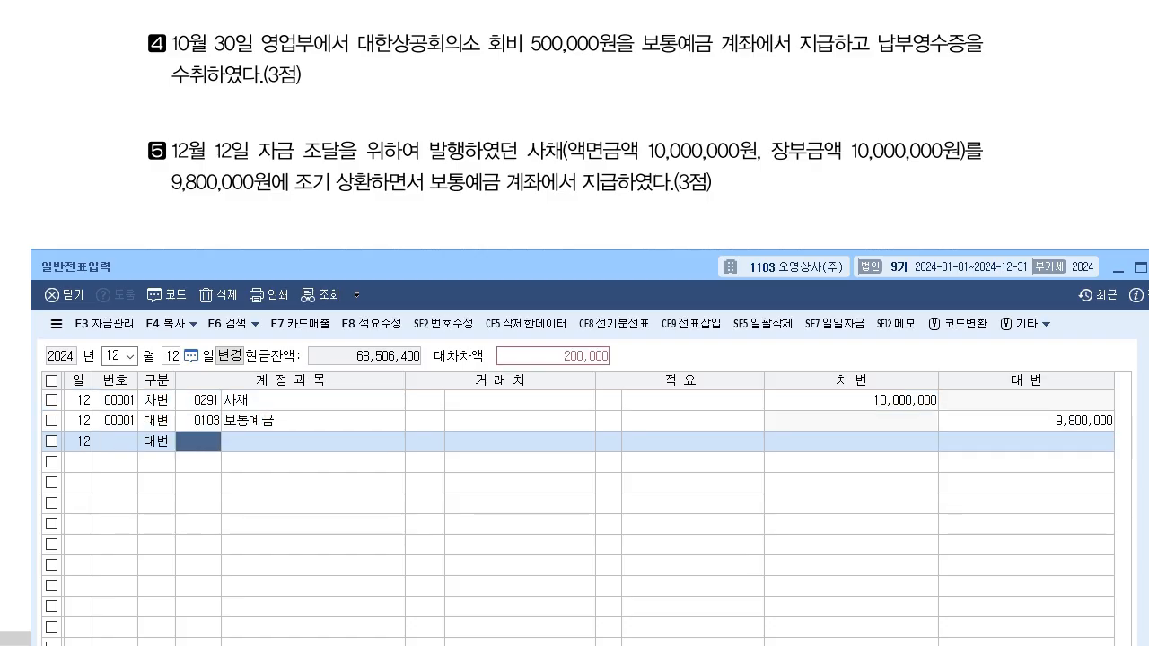
pyautogui.write('911')
pyautogui.press('Return')
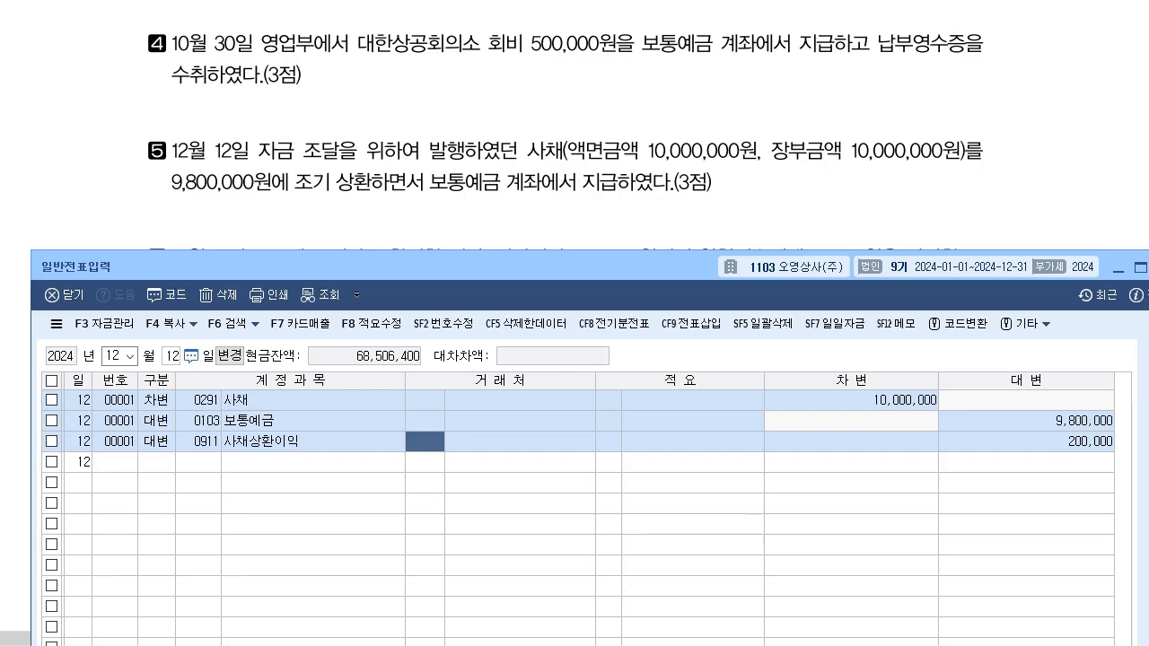
# Bring problem 6 into view on the problem sheet and set the voucher entry date to December 21.
pyautogui.hotkey('alt', 'Tab')
pyautogui.scroll(-2, 574, 323)
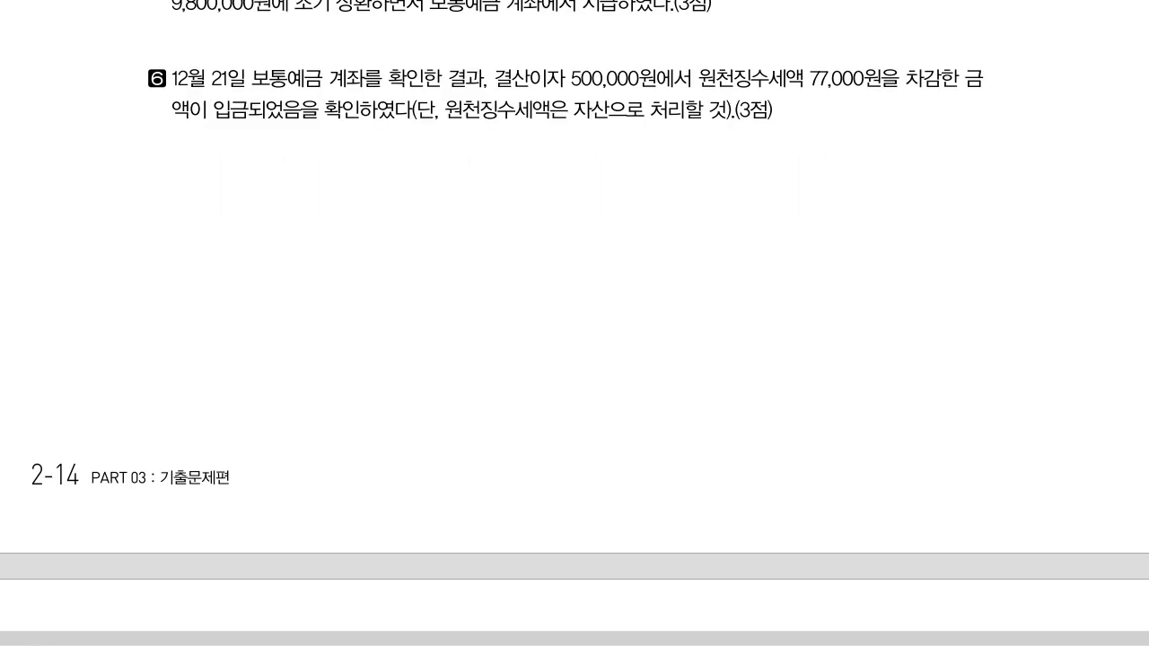
pyautogui.hotkey('alt', 'Tab')
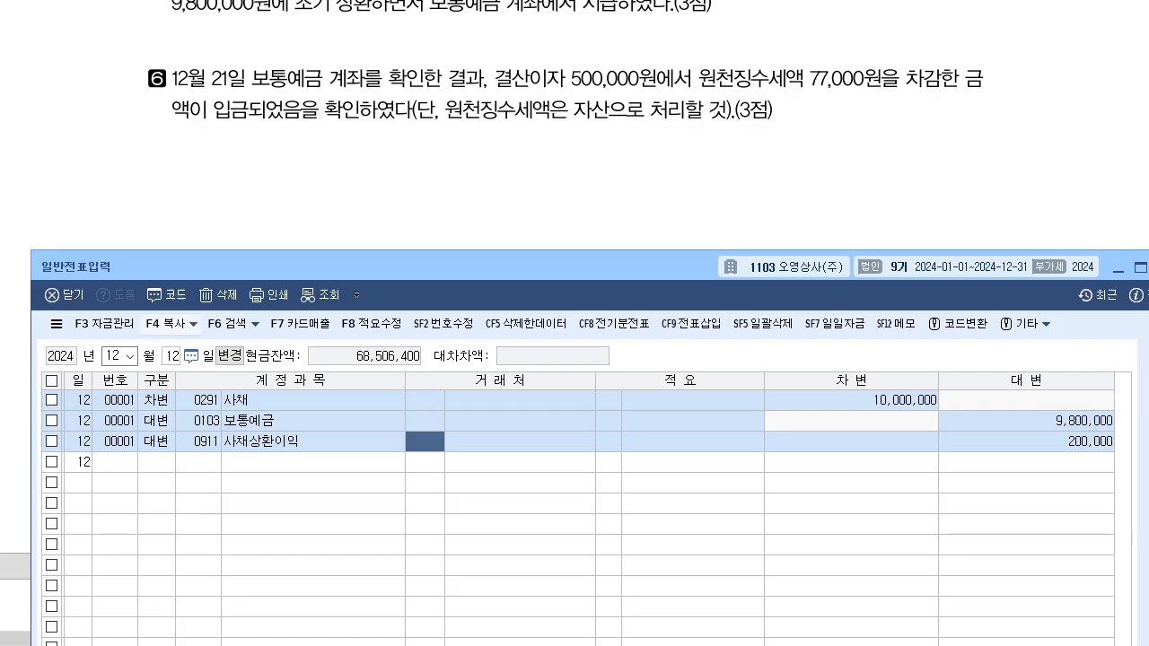
pyautogui.click(172, 356)
pyautogui.write('21')
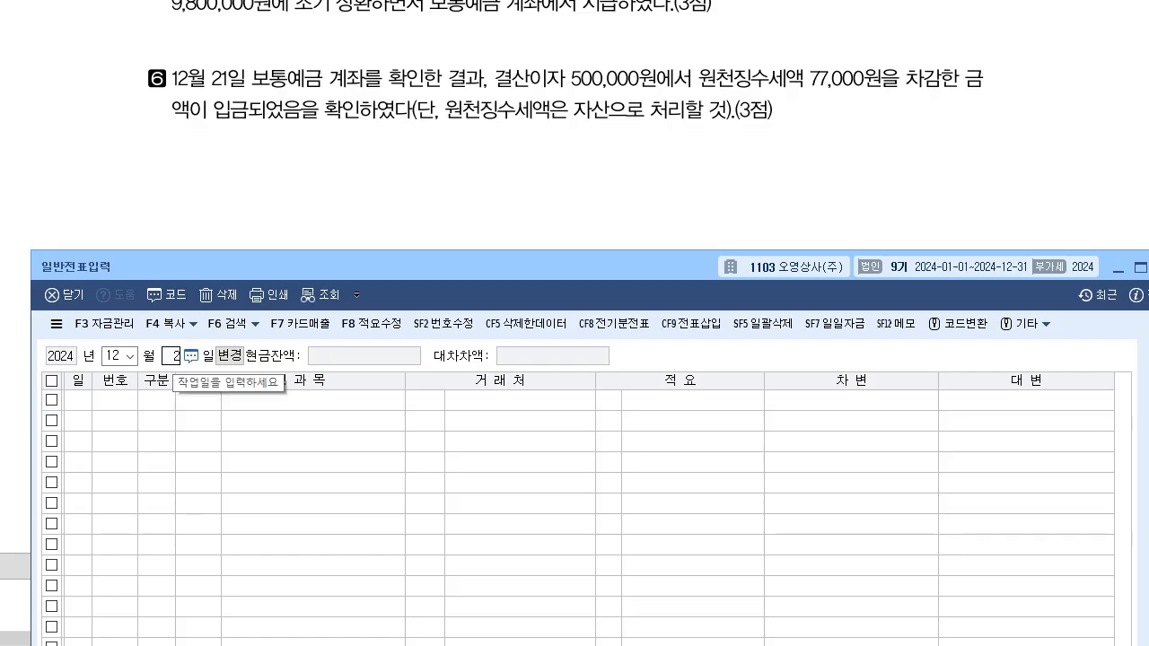
pyautogui.press('Return')
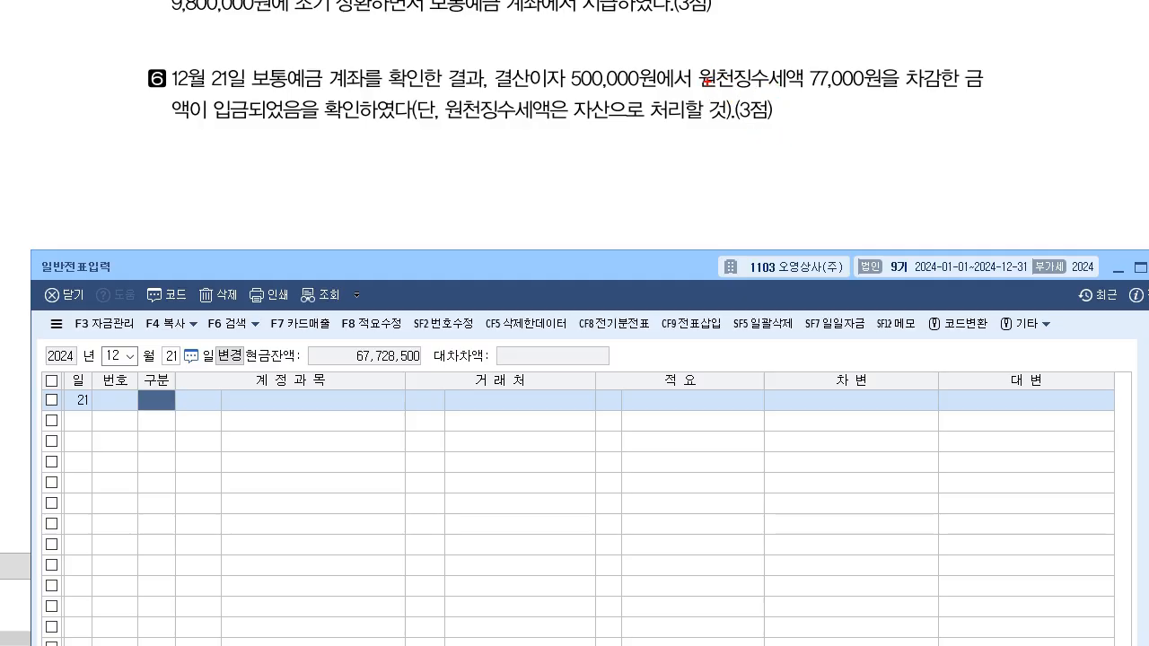
pyautogui.moveTo(702, 71); pyautogui.dragTo(860, 61)
pyautogui.moveTo(752, 43); pyautogui.dragTo(751, 59)
pyautogui.moveTo(761, 47)
pyautogui.mouseDown()
pyautogui.moveTo(765, 57)
pyautogui.moveTo(797, 38)
pyautogui.moveTo(811, 68)
pyautogui.moveTo(816, 52)
pyautogui.moveTo(825, 62)
pyautogui.mouseUp()
pyautogui.moveTo(737, 56)
pyautogui.mouseDown()
pyautogui.moveTo(748, 56)
pyautogui.moveTo(715, 59)
pyautogui.mouseUp()
pyautogui.moveTo(726, 44); pyautogui.dragTo(726, 63)
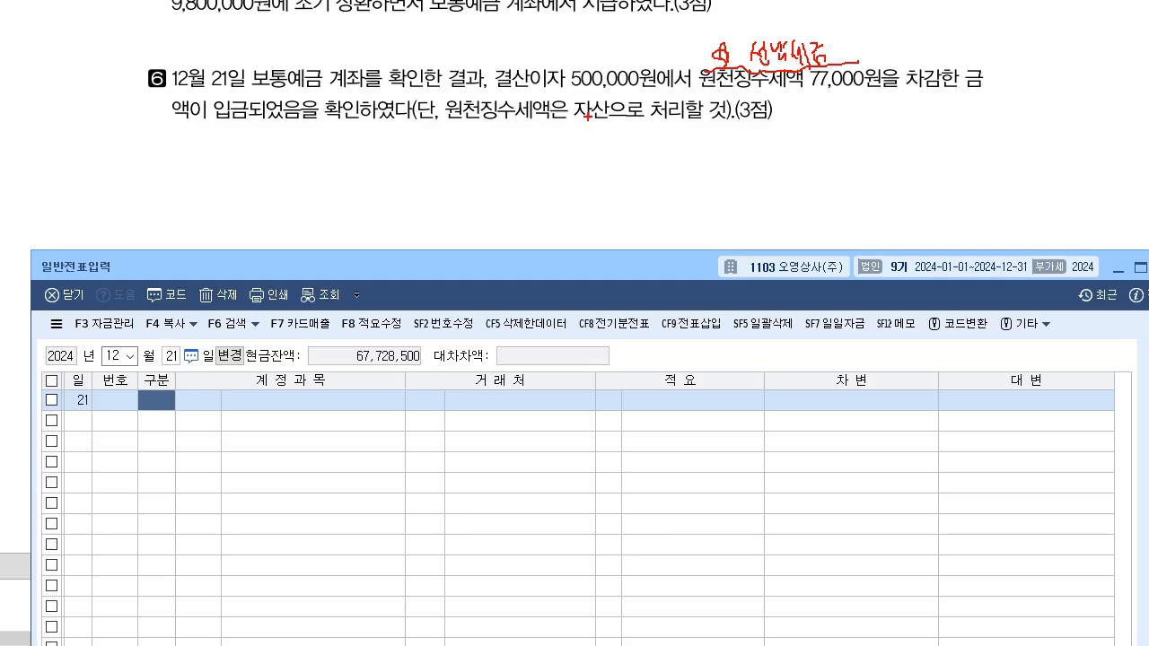
pyautogui.press('Escape')
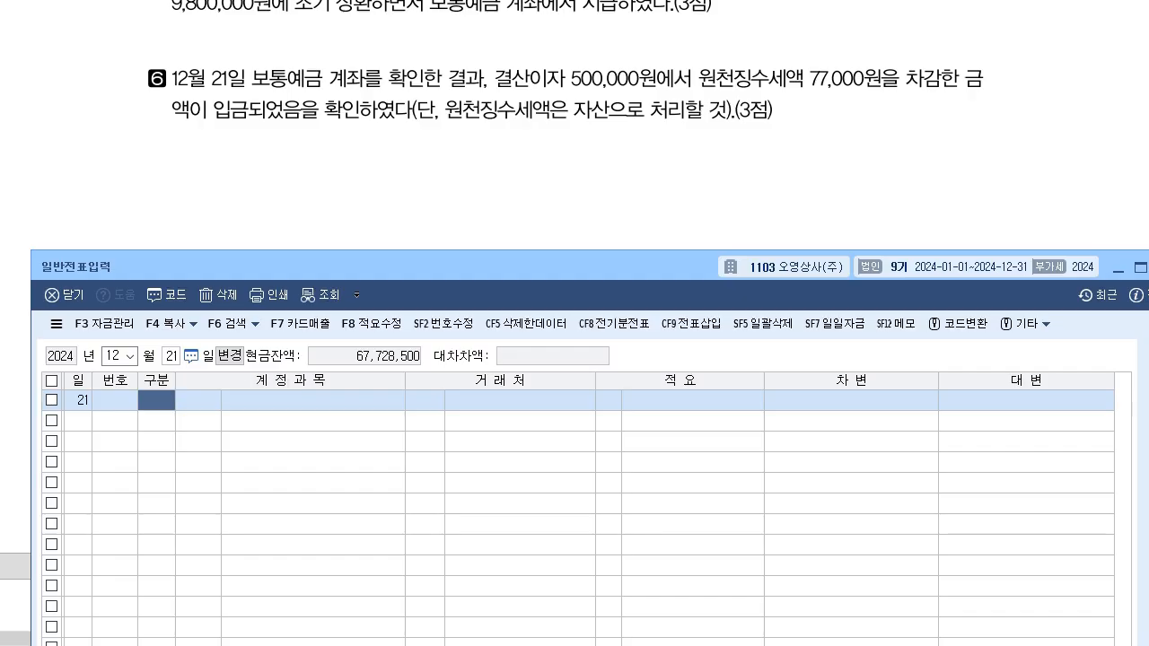
# Enter a December 21 debit line for account 136 선납세금 with amount 77,000.
pyautogui.press('3')
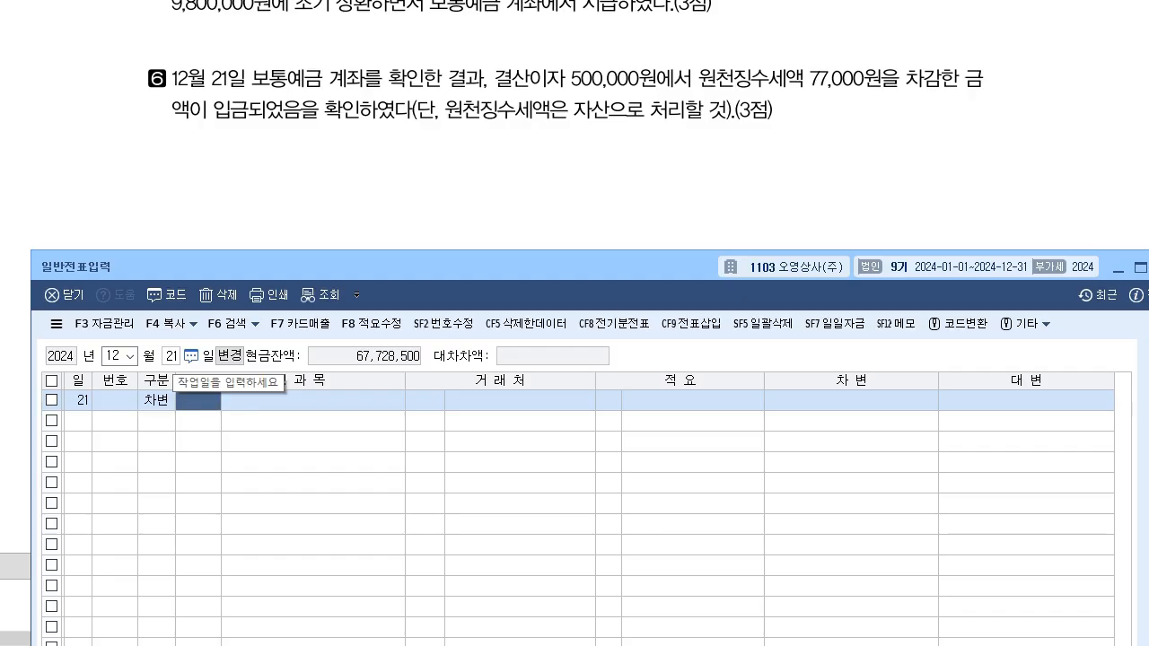
pyautogui.write('136')
pyautogui.press('Return')
pyautogui.press('Return')
pyautogui.press('Return')
pyautogui.press('Return')
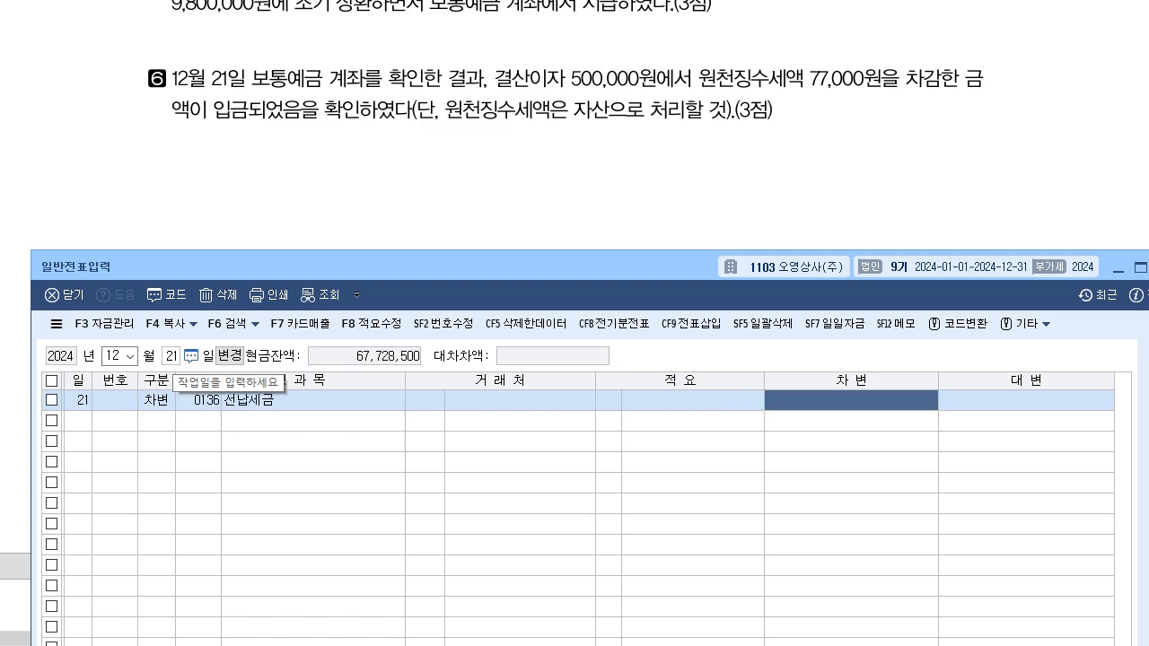
pyautogui.write('77000')
pyautogui.press('Return')
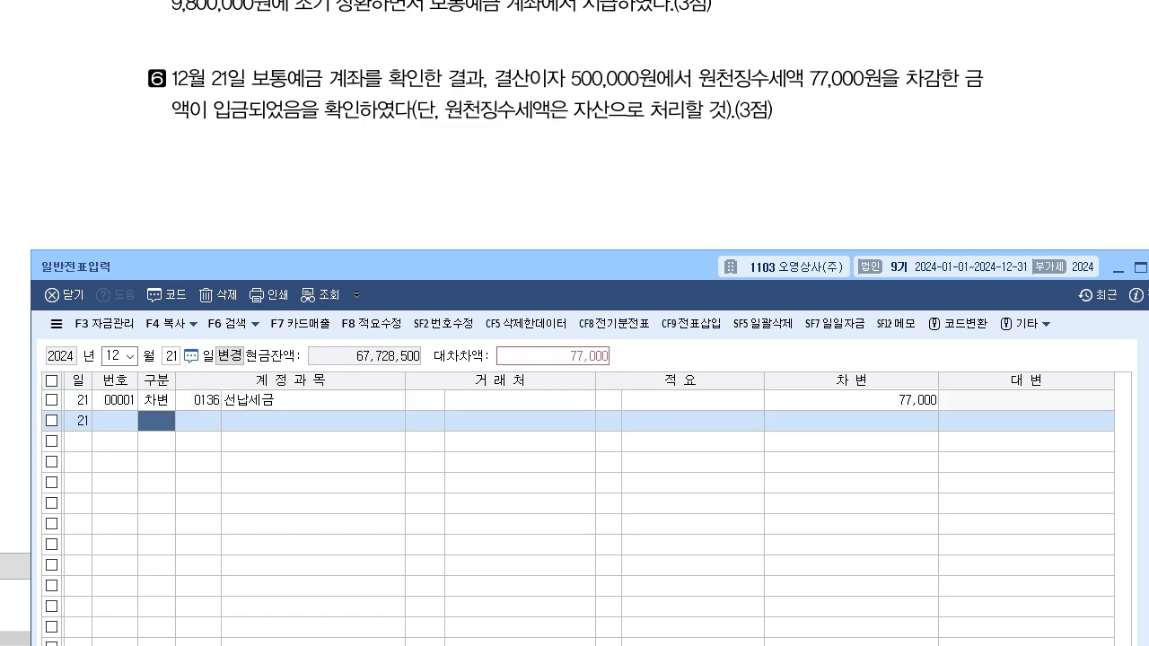
# Add a December 21 debit line for account 103 보통예금 with amount 423,000.
pyautogui.write('3103')
pyautogui.press('Return')
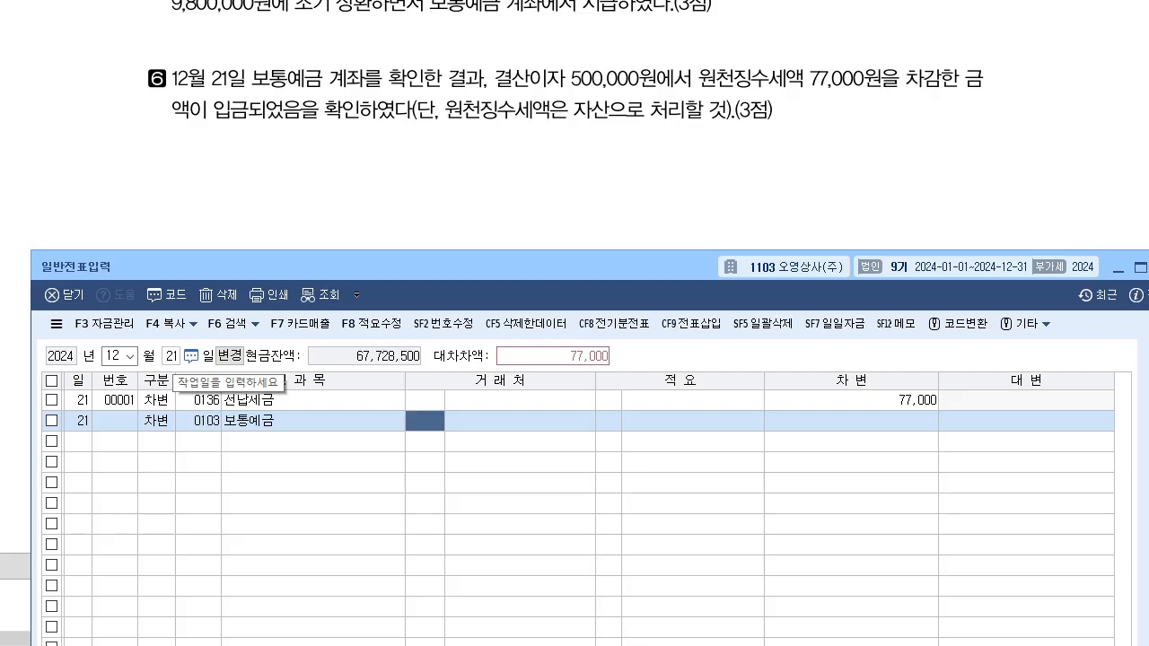
pyautogui.press('Return')
pyautogui.press('Return')
pyautogui.press('Return')
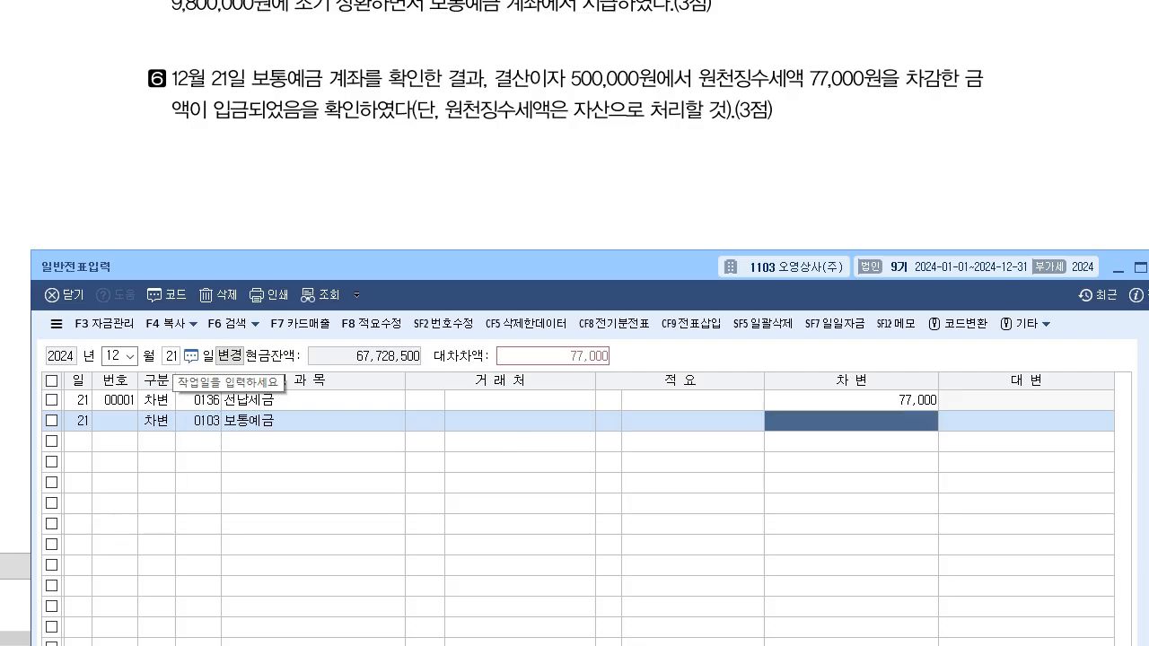
pyautogui.write('423000')
pyautogui.press('Return')
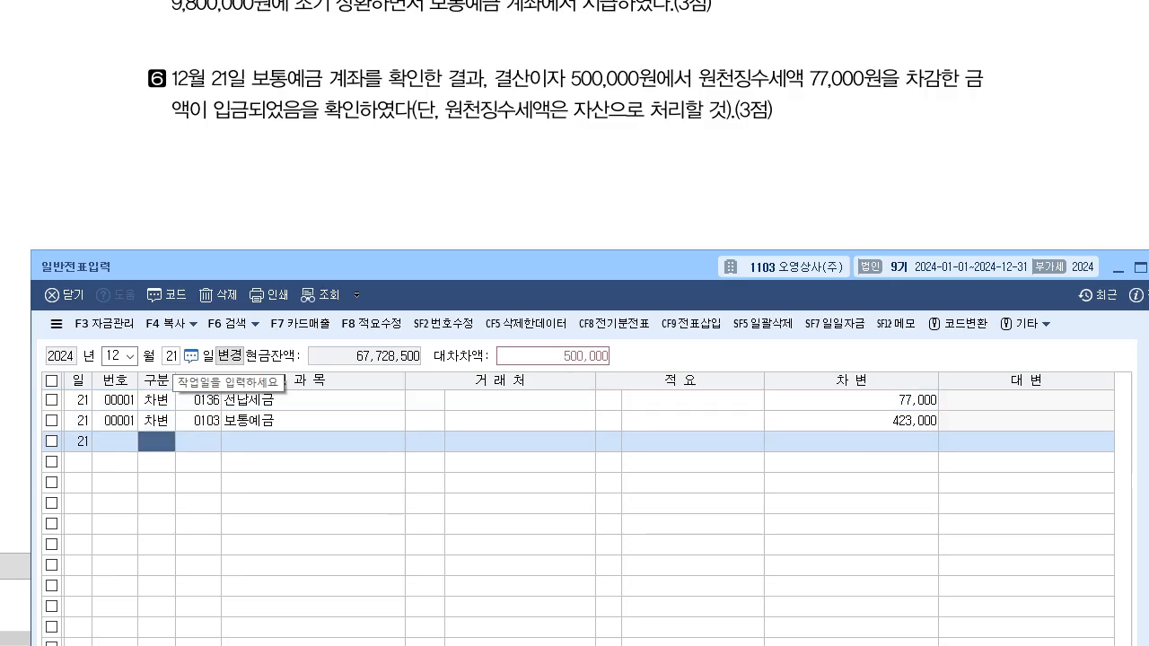
# Add a credit line for account 901 이자수익 with amount 500,000, check the December 21 voucher lines and return to the problem sheet.
pyautogui.write('4901')
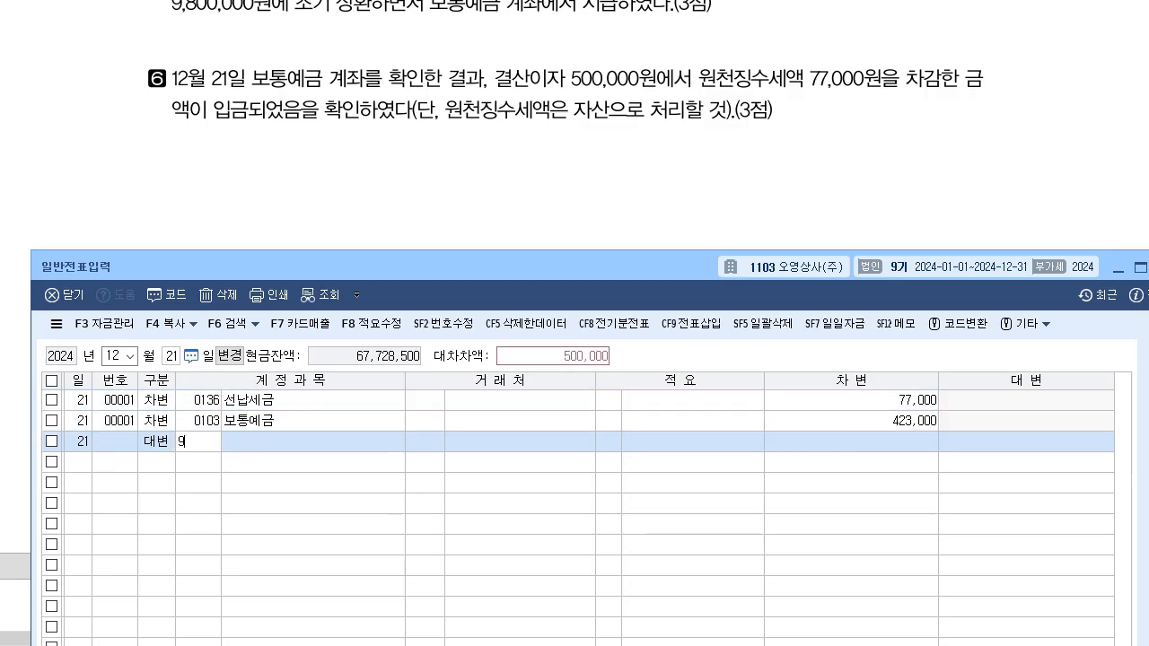
pyautogui.press('Return')
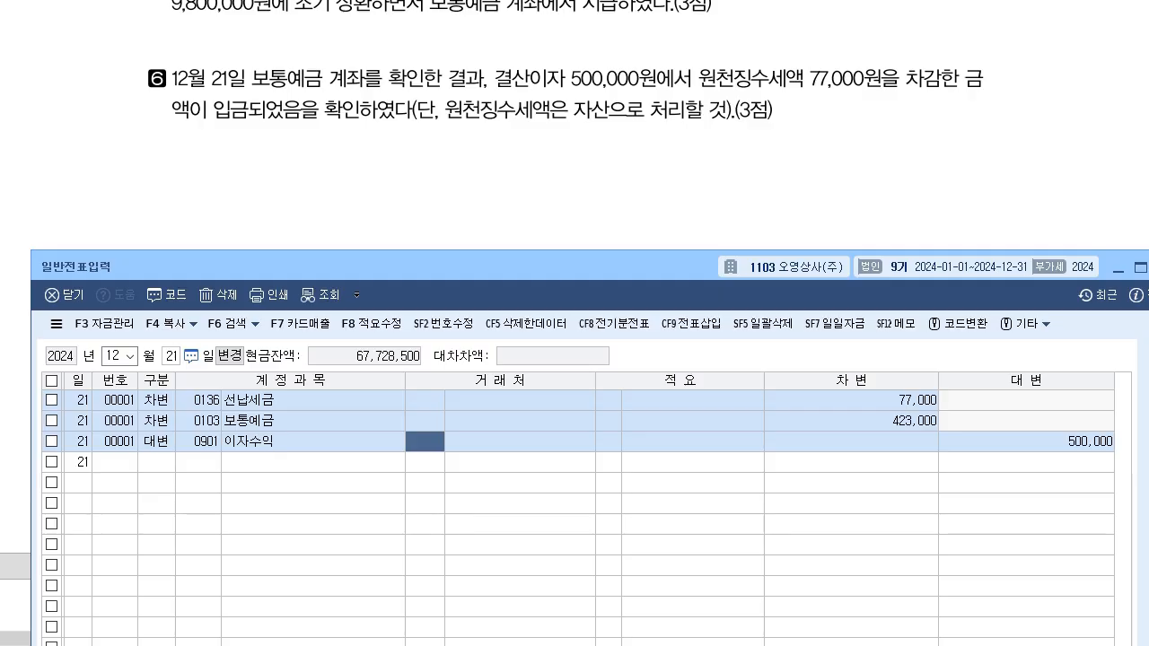
pyautogui.click(199, 400)
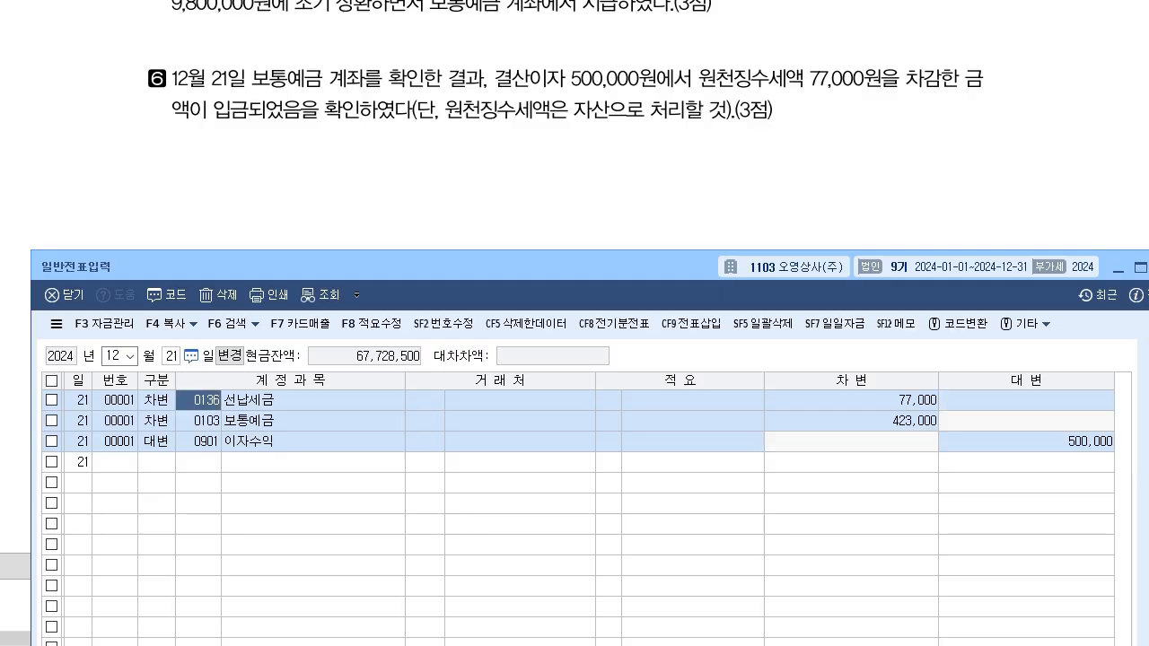
pyautogui.click(424, 421)
pyautogui.click(198, 441)
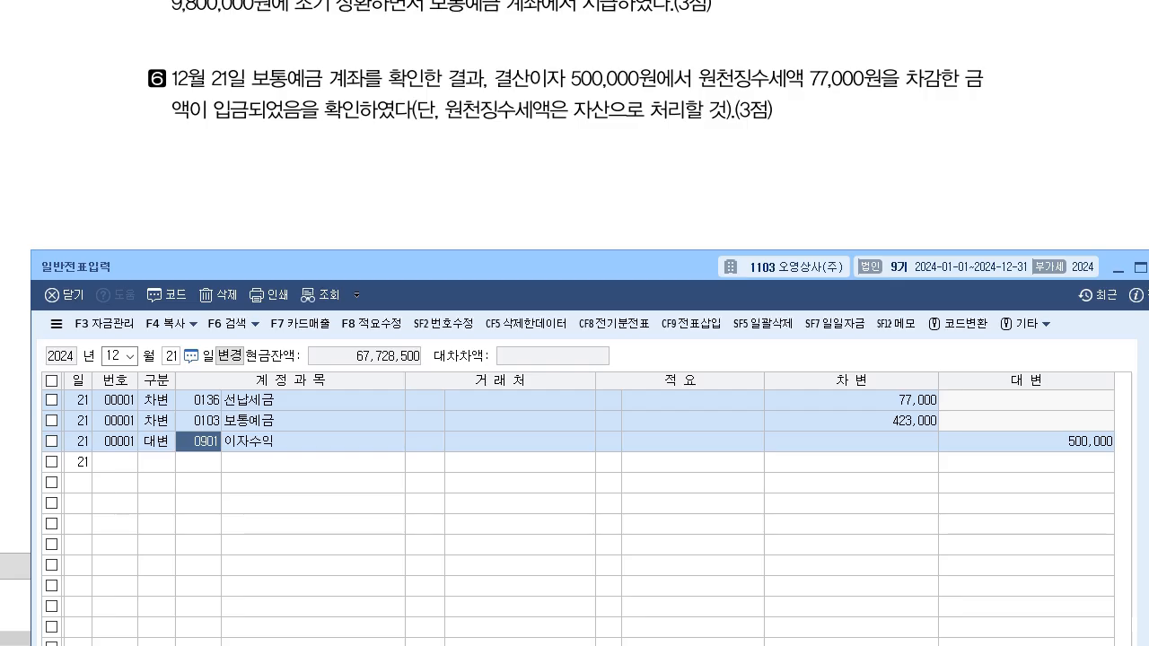
pyautogui.hotkey('alt', 'Tab')
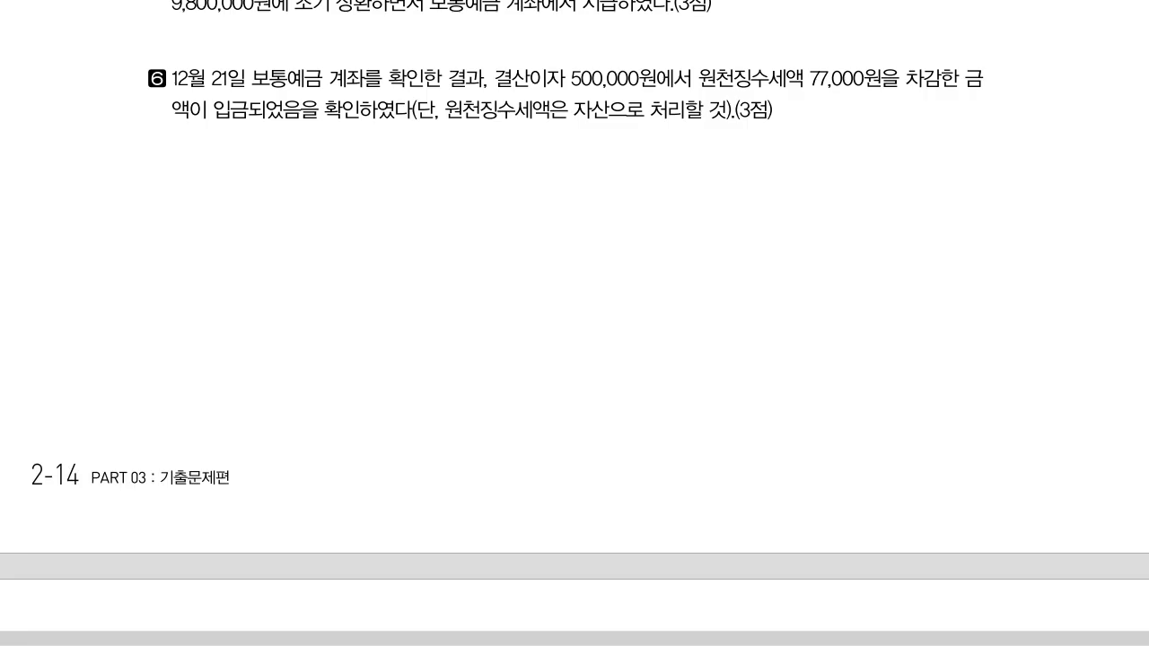
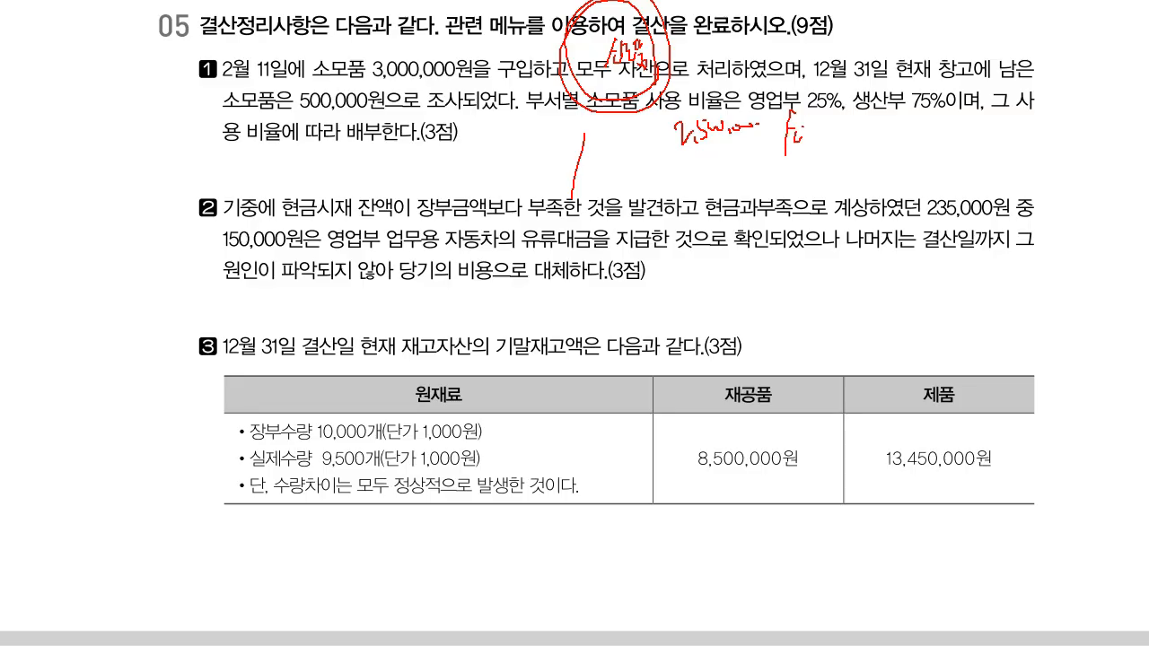
# Mark up closing problem 1 with the 2,500,000 supplies used multiplied by 25% and 75%, and clear the markings.
pyautogui.moveTo(815, 128); pyautogui.dragTo(828, 141)
pyautogui.moveTo(828, 135)
pyautogui.mouseDown()
pyautogui.moveTo(839, 128)
pyautogui.moveTo(844, 177)
pyautogui.moveTo(840, 134)
pyautogui.mouseUp()
pyautogui.moveTo(682, 154); pyautogui.dragTo(768, 149)
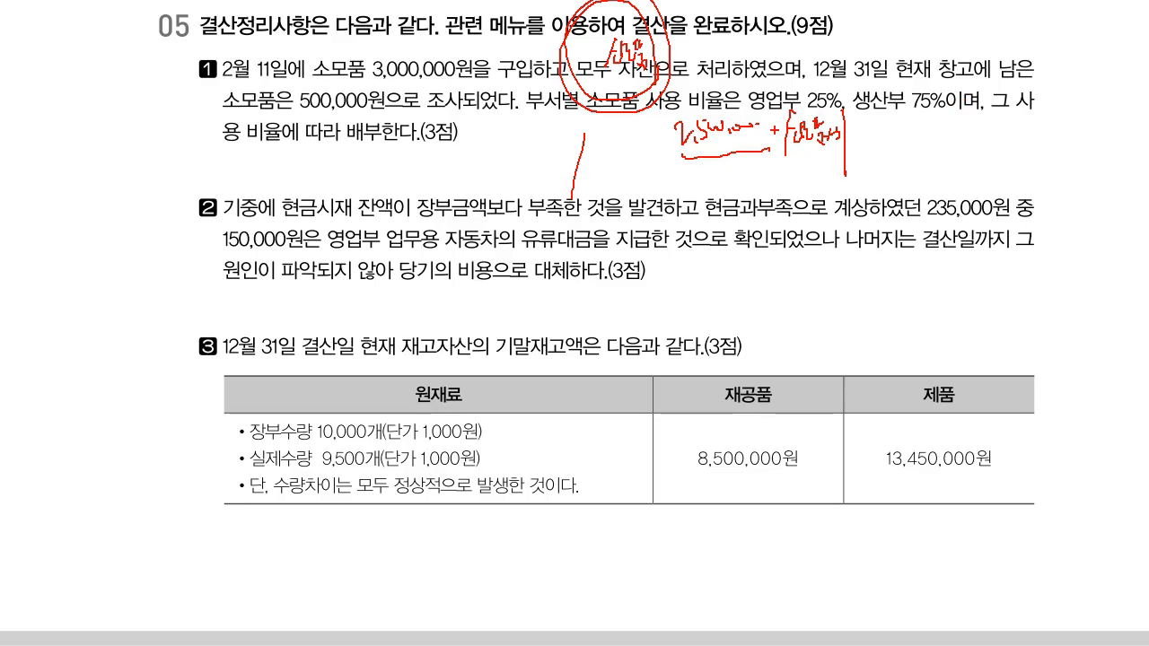
pyautogui.moveTo(728, 171)
pyautogui.mouseDown()
pyautogui.moveTo(720, 193)
pyautogui.moveTo(725, 178)
pyautogui.moveTo(757, 178)
pyautogui.mouseUp()
pyautogui.moveTo(761, 164); pyautogui.dragTo(769, 162)
pyautogui.moveTo(776, 162); pyautogui.dragTo(797, 178)
pyautogui.moveTo(742, 215)
pyautogui.mouseDown()
pyautogui.moveTo(752, 234)
pyautogui.moveTo(732, 226)
pyautogui.mouseUp()
pyautogui.moveTo(763, 213); pyautogui.dragTo(777, 226)
pyautogui.moveTo(782, 207); pyautogui.dragTo(792, 220)
pyautogui.moveTo(779, 194); pyautogui.dragTo(795, 195)
pyautogui.moveTo(802, 194)
pyautogui.mouseDown()
pyautogui.moveTo(806, 243)
pyautogui.moveTo(814, 228)
pyautogui.mouseUp()
pyautogui.moveTo(820, 161); pyautogui.dragTo(834, 165)
pyautogui.moveTo(838, 191); pyautogui.dragTo(850, 190)
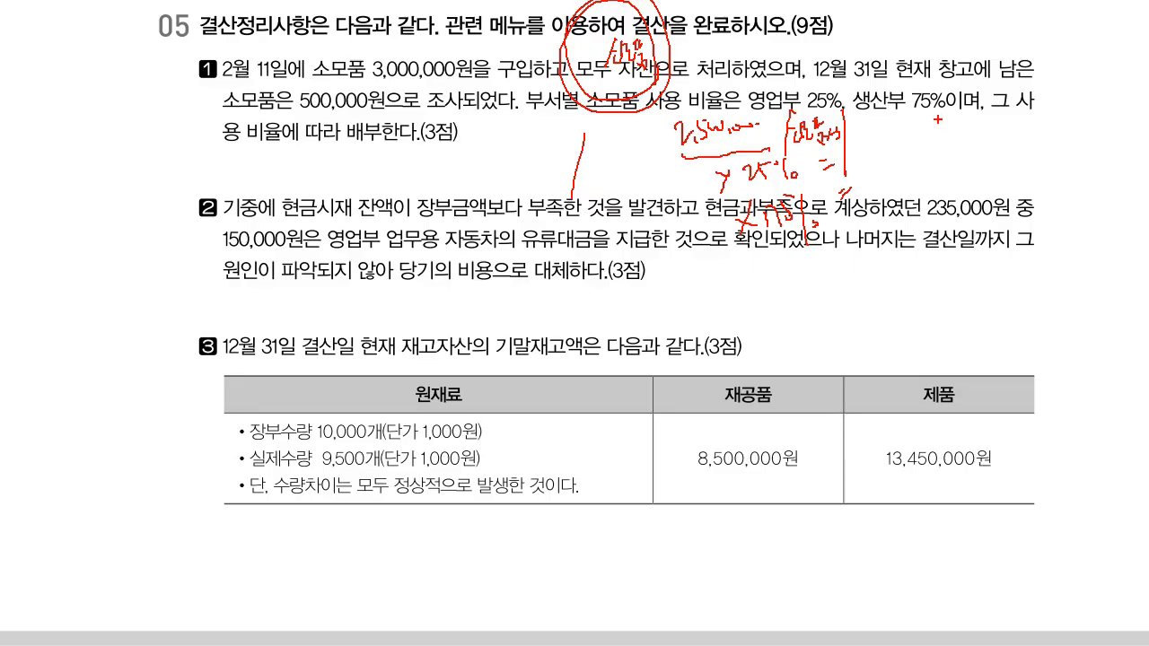
pyautogui.moveTo(882, 167)
pyautogui.mouseDown()
pyautogui.moveTo(908, 161)
pyautogui.moveTo(923, 190)
pyautogui.mouseUp()
pyautogui.press('e')
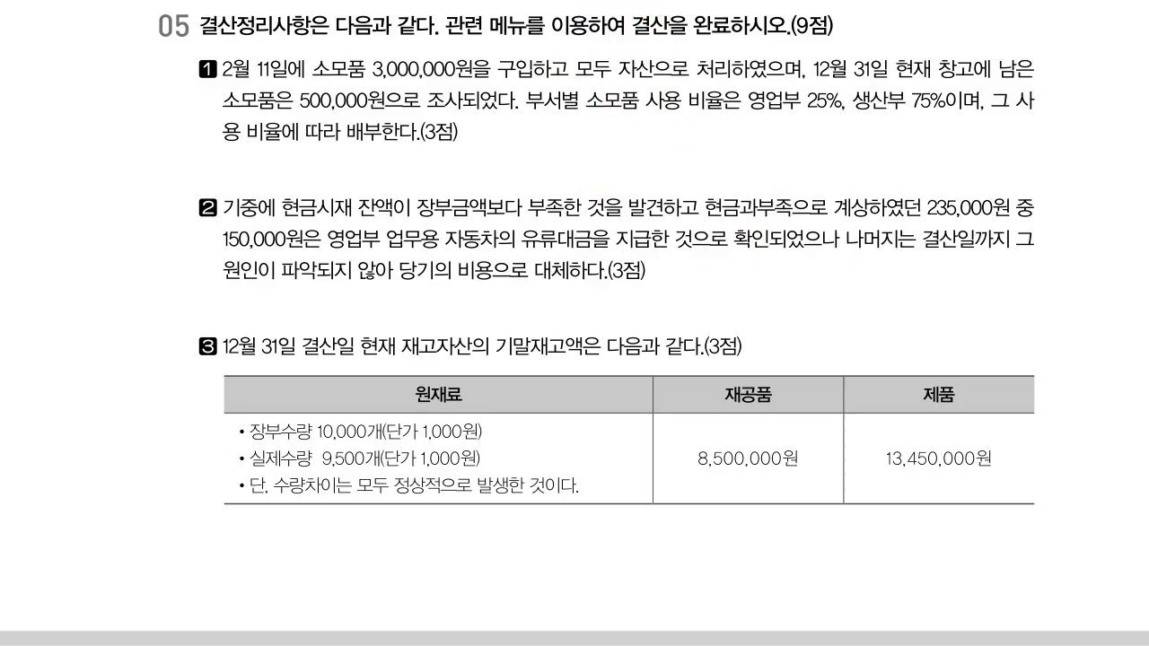
# Sketch the supplies adjusting entry under closing problem 1, with 소모품 2,500,000 on the credit side, and clear the markings.
pyautogui.moveTo(581, 137); pyautogui.dragTo(571, 208)
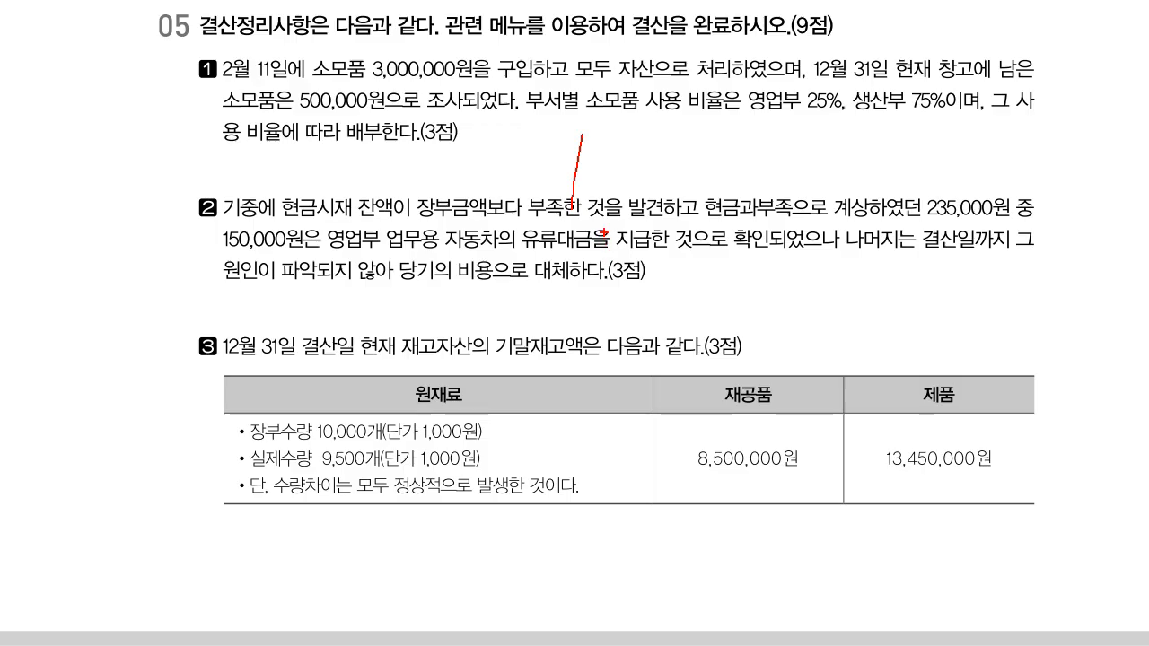
pyautogui.moveTo(337, 136); pyautogui.dragTo(328, 167)
pyautogui.moveTo(337, 151)
pyautogui.mouseDown()
pyautogui.moveTo(351, 166)
pyautogui.moveTo(363, 150)
pyautogui.moveTo(361, 169)
pyautogui.moveTo(409, 158)
pyautogui.moveTo(418, 168)
pyautogui.moveTo(354, 194)
pyautogui.moveTo(413, 182)
pyautogui.moveTo(422, 191)
pyautogui.mouseUp()
pyautogui.moveTo(422, 171); pyautogui.dragTo(434, 196)
pyautogui.moveTo(626, 151)
pyautogui.mouseDown()
pyautogui.moveTo(640, 133)
pyautogui.moveTo(634, 158)
pyautogui.mouseUp()
pyautogui.moveTo(646, 135)
pyautogui.mouseDown()
pyautogui.moveTo(645, 158)
pyautogui.moveTo(672, 145)
pyautogui.moveTo(672, 164)
pyautogui.moveTo(653, 154)
pyautogui.mouseUp()
pyautogui.moveTo(741, 144); pyautogui.dragTo(801, 154)
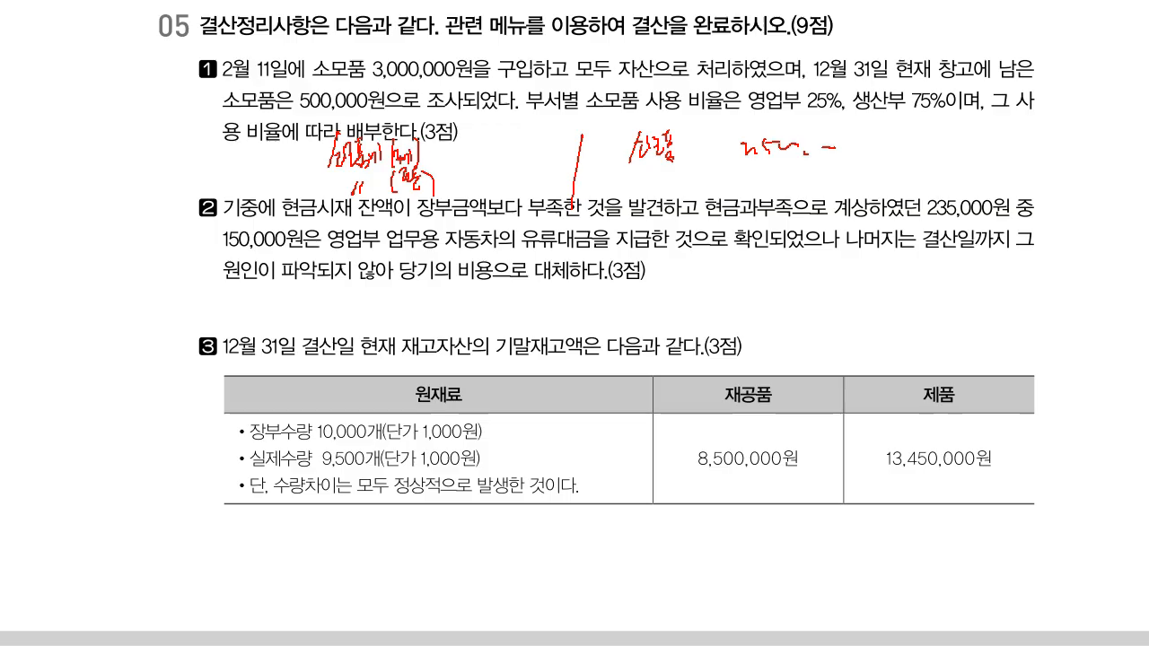
pyautogui.moveTo(356, 186); pyautogui.dragTo(432, 194)
pyautogui.press('e')
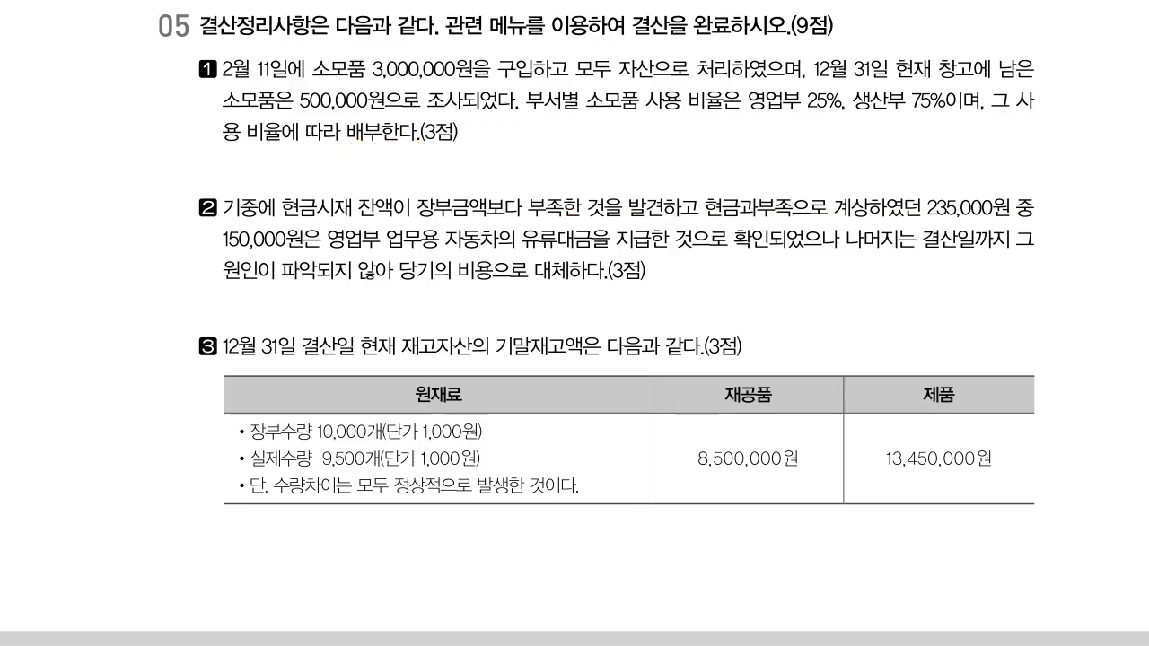
# Switch to KcLep, open general voucher entry (일반전표입력) below the problem text and set the entry date to December 31.
pyautogui.hotkey('alt', 'Tab')
pyautogui.moveTo(260, 235); pyautogui.dragTo(242, 163)
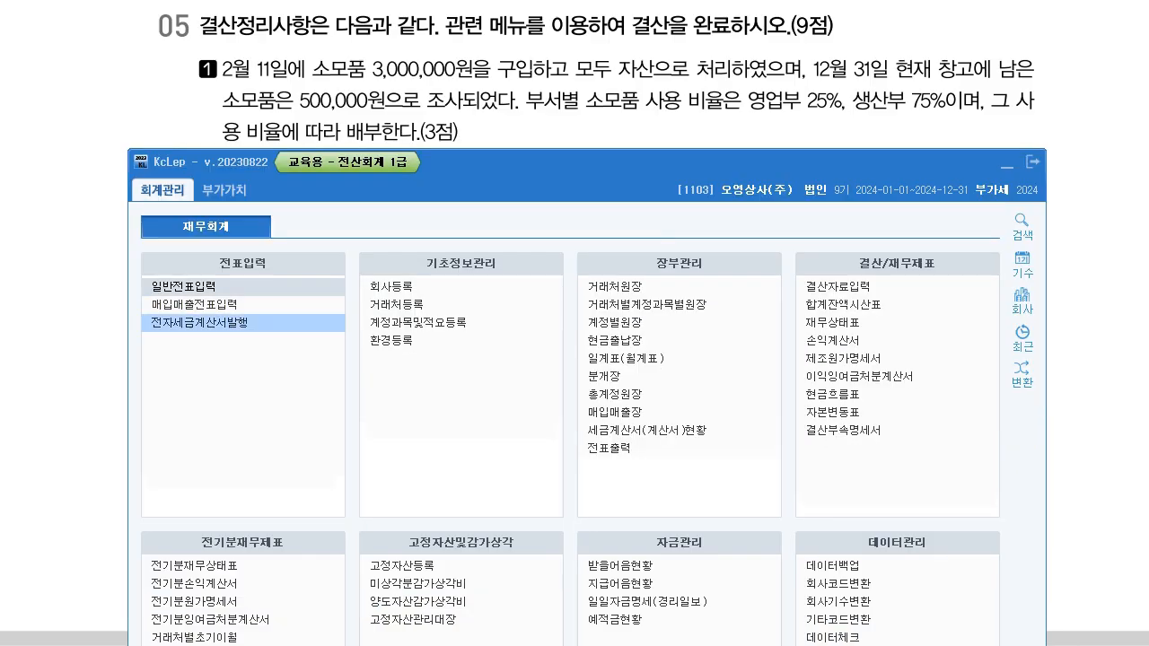
pyautogui.click(196, 288)
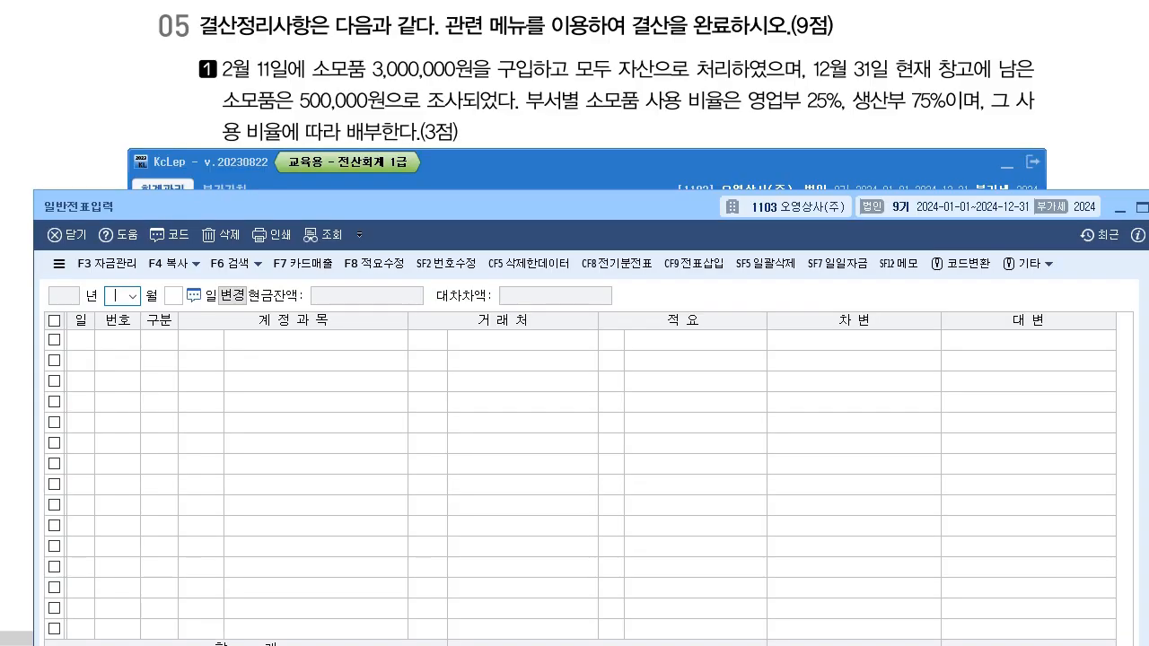
pyautogui.write('31')
pyautogui.press('Return')
# Enter a December 31 debit line for account 530 소모품비 with amount 1,875,000.
pyautogui.write('3')
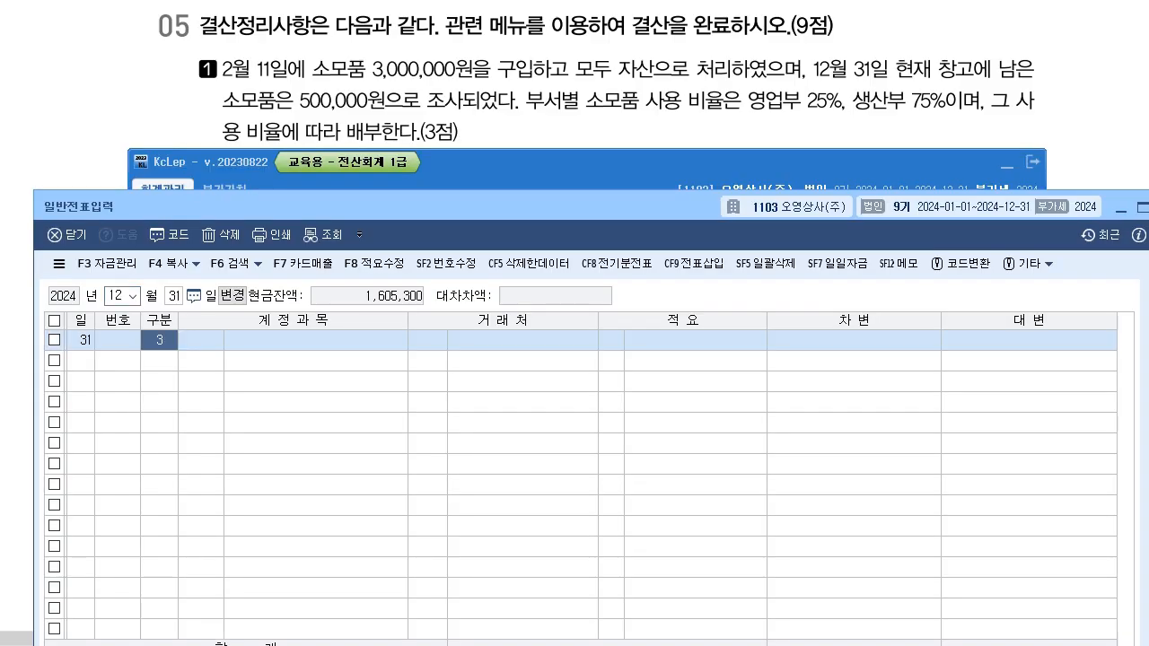
pyautogui.press('Return')
pyautogui.write('530')
pyautogui.press('Return')
pyautogui.press('Return')
pyautogui.press('Return')
pyautogui.press('Return')
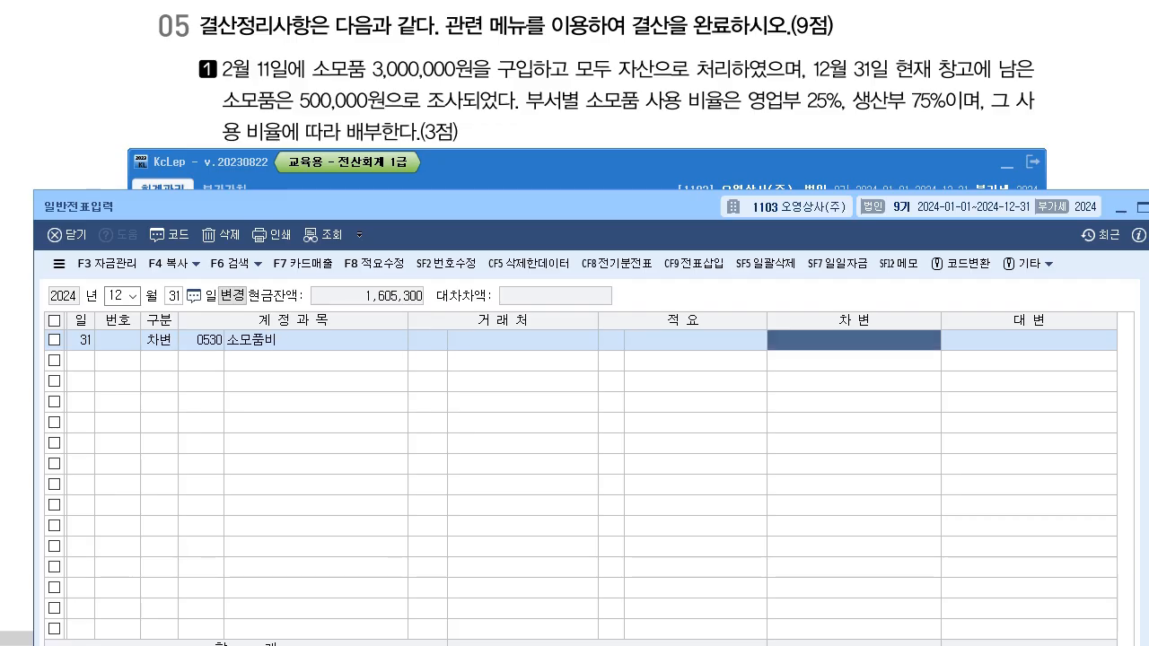
pyautogui.write('1875000')
pyautogui.press('Return')
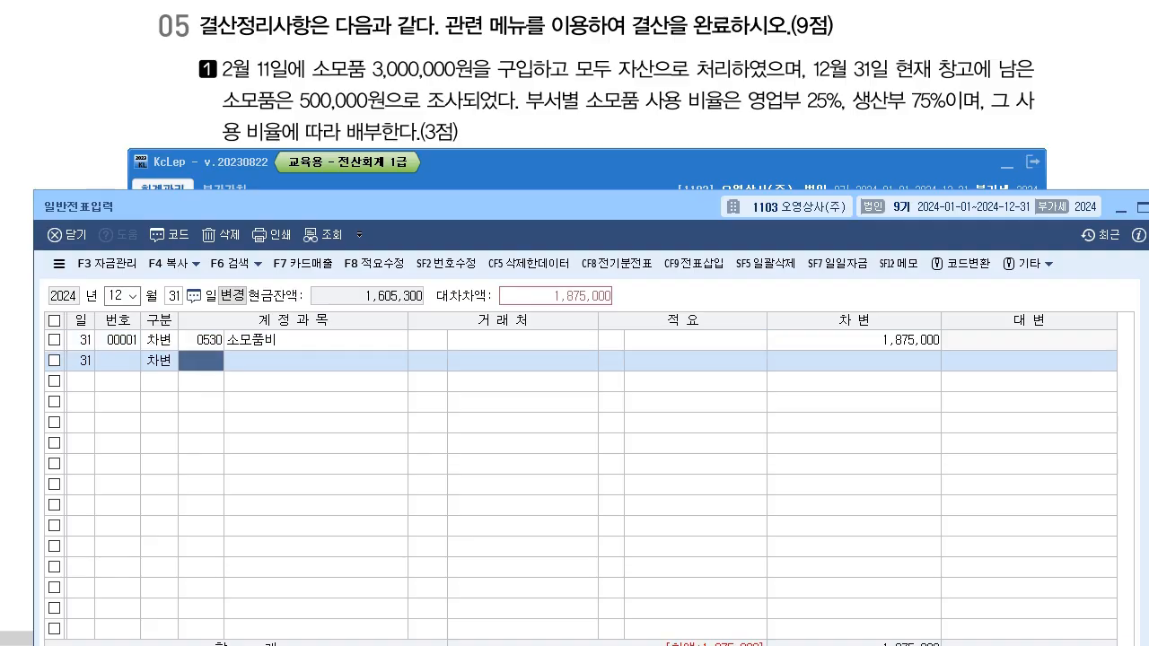
# Add a December 31 debit line for account 830 소모품비 with amount 625,000.
pyautogui.write('830')
pyautogui.press('Return')
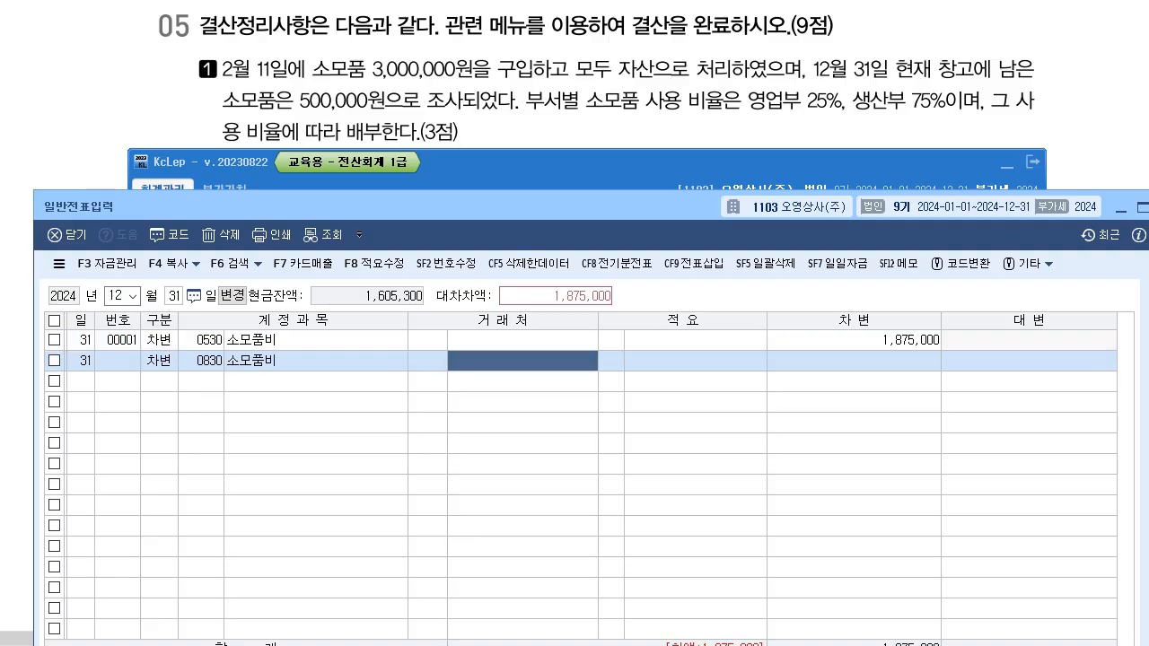
pyautogui.press('Return')
pyautogui.press('Return')
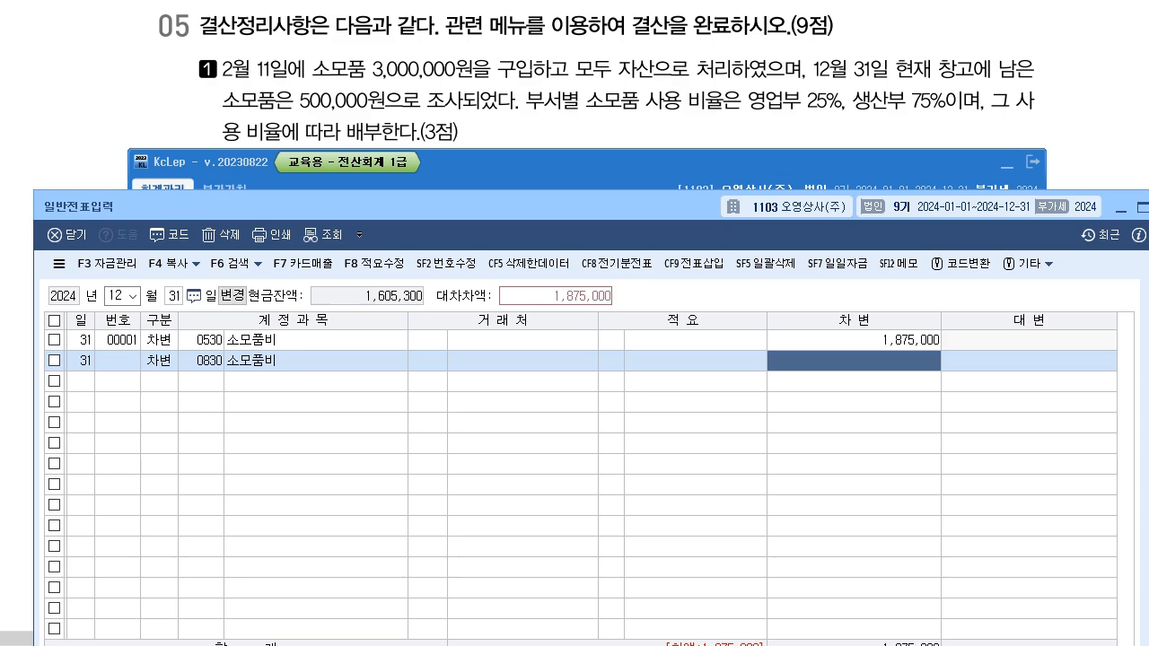
pyautogui.write('625000')
pyautogui.press('Return')
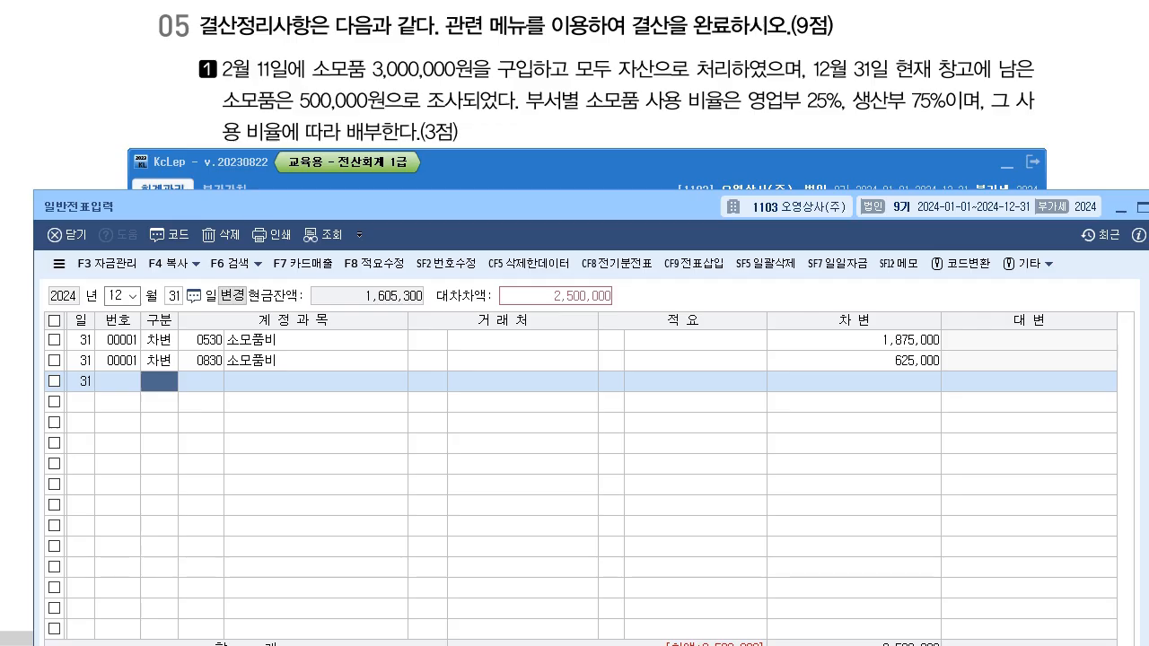
# Add a December 31 credit line for account 173 소모품 with amount 2,500,000 and return to the problem sheet.
pyautogui.write('4173')
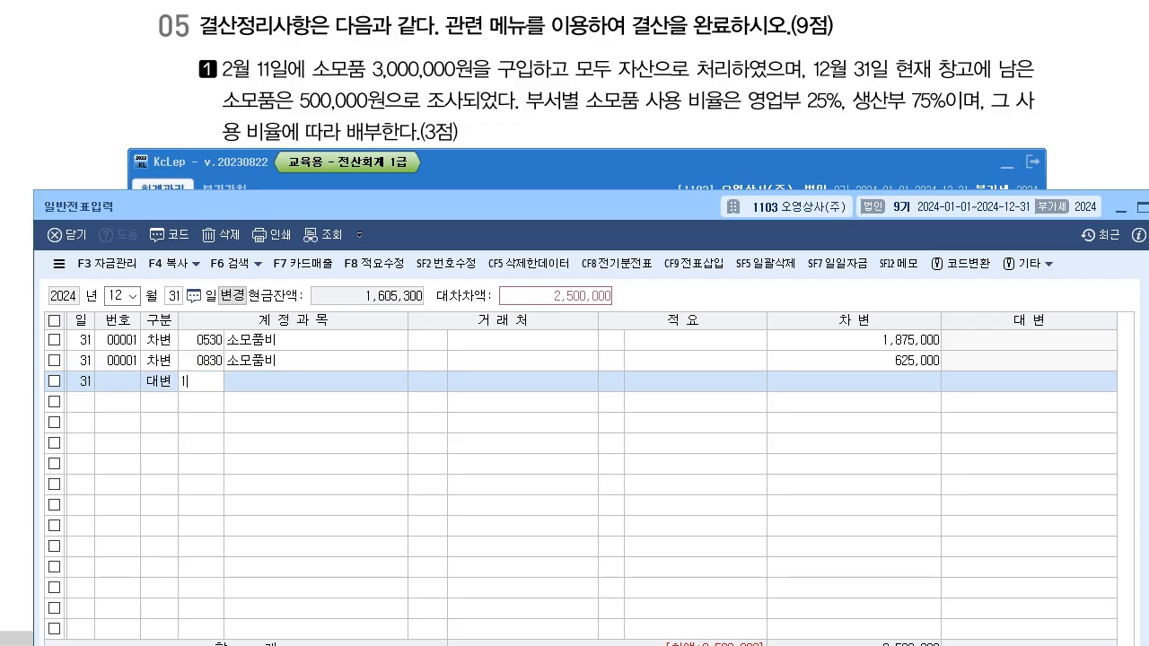
pyautogui.press('Return')
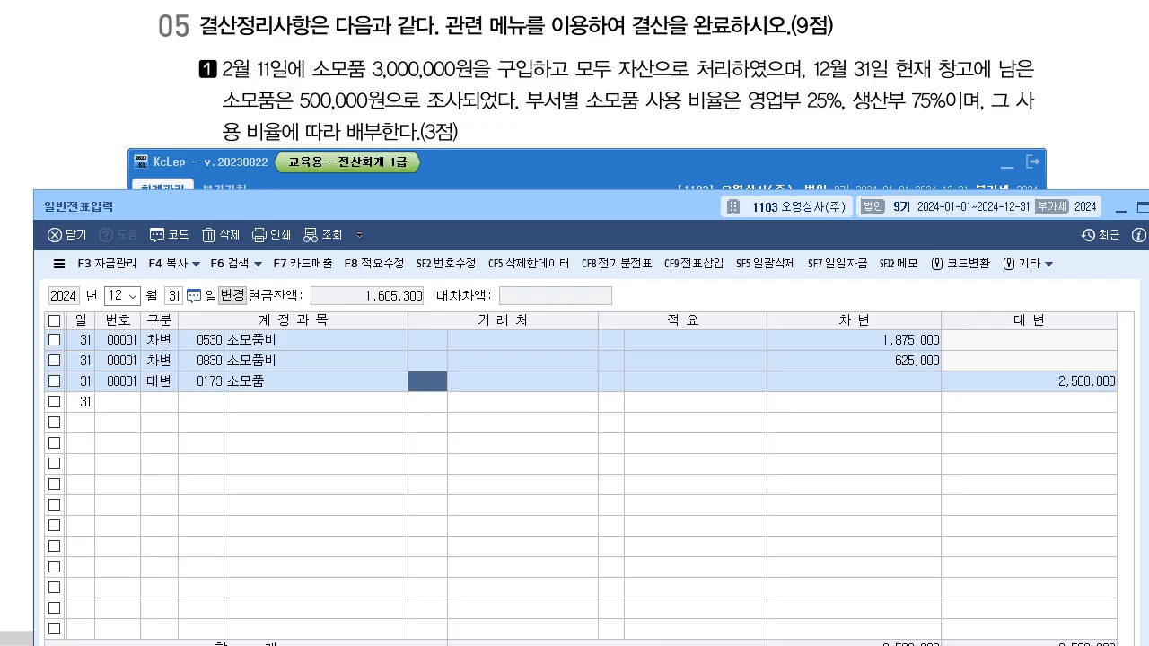
pyautogui.hotkey('alt', 'Tab')
# Mark up closing problem 2, highlighting 현금과부족, the 150,000 fuel cost and the unexplained remainder, and clear the markings.
pyautogui.scroll(-2, 574, 323)
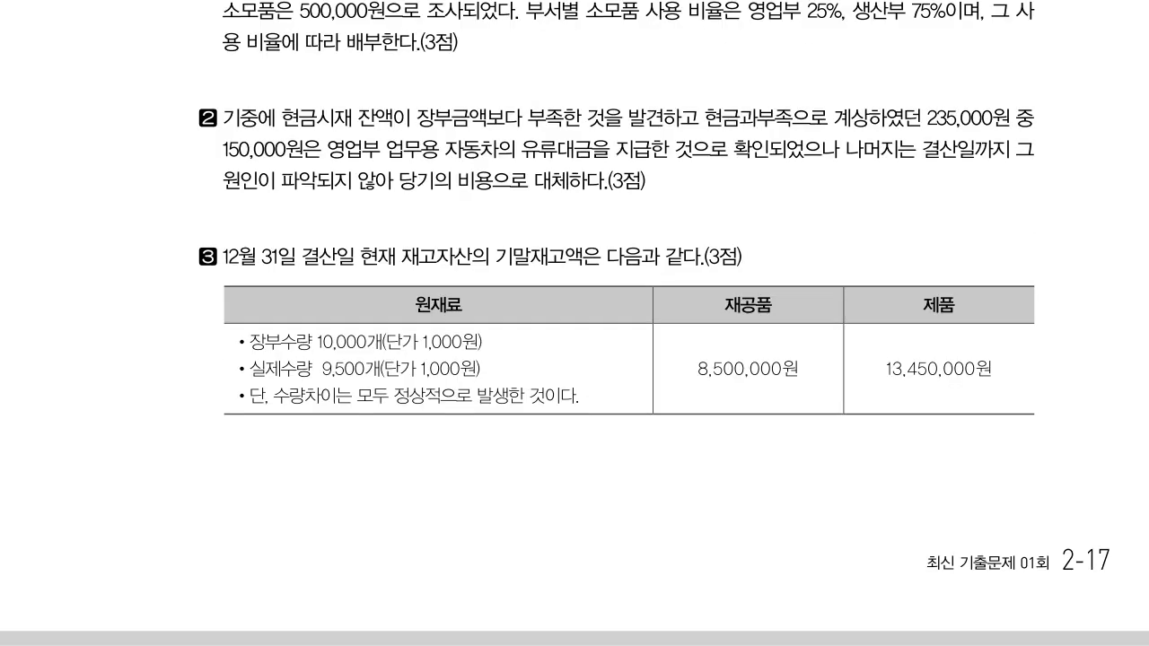
pyautogui.scroll(1, 574, 323)
pyautogui.moveTo(781, 124)
pyautogui.mouseDown()
pyautogui.moveTo(724, 106)
pyautogui.moveTo(788, 133)
pyautogui.moveTo(751, 93)
pyautogui.moveTo(763, 144)
pyautogui.moveTo(773, 100)
pyautogui.moveTo(772, 125)
pyautogui.mouseUp()
pyautogui.moveTo(793, 70)
pyautogui.mouseDown()
pyautogui.moveTo(797, 91)
pyautogui.moveTo(814, 93)
pyautogui.mouseUp()
pyautogui.moveTo(804, 93)
pyautogui.mouseDown()
pyautogui.moveTo(818, 94)
pyautogui.moveTo(820, 68)
pyautogui.moveTo(831, 92)
pyautogui.moveTo(840, 86)
pyautogui.mouseUp()
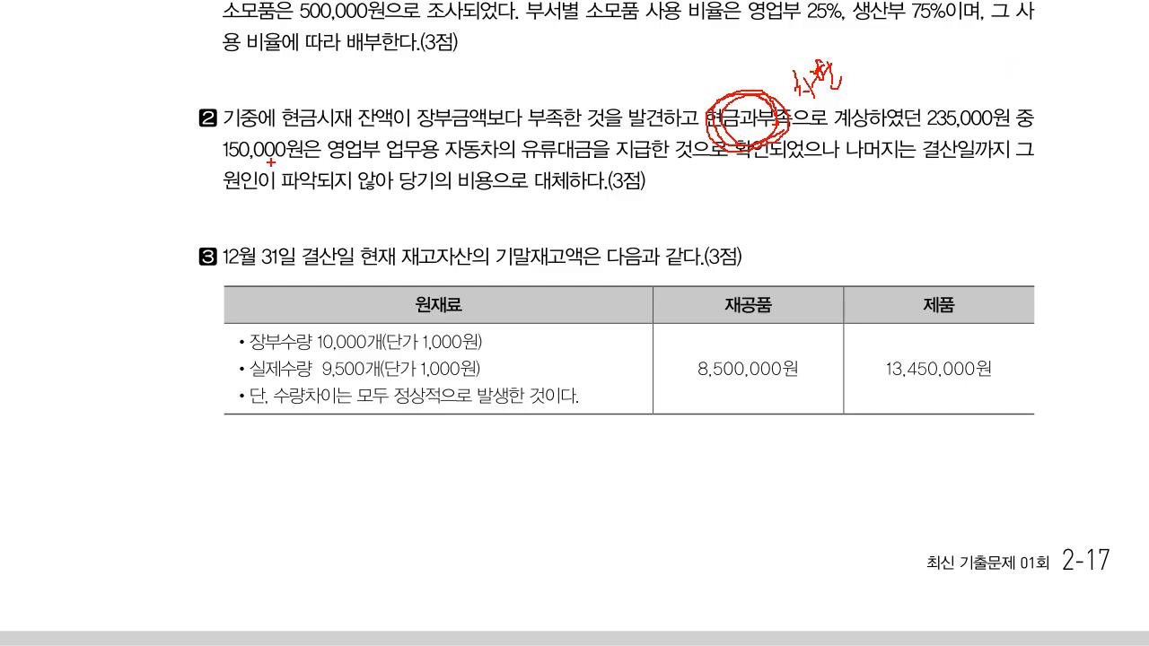
pyautogui.moveTo(223, 161)
pyautogui.mouseDown()
pyautogui.moveTo(605, 157)
pyautogui.moveTo(621, 170)
pyautogui.moveTo(716, 180)
pyautogui.moveTo(734, 158)
pyautogui.moveTo(754, 179)
pyautogui.mouseUp()
pyautogui.moveTo(339, 184)
pyautogui.mouseDown()
pyautogui.moveTo(488, 196)
pyautogui.moveTo(475, 216)
pyautogui.moveTo(545, 219)
pyautogui.mouseUp()
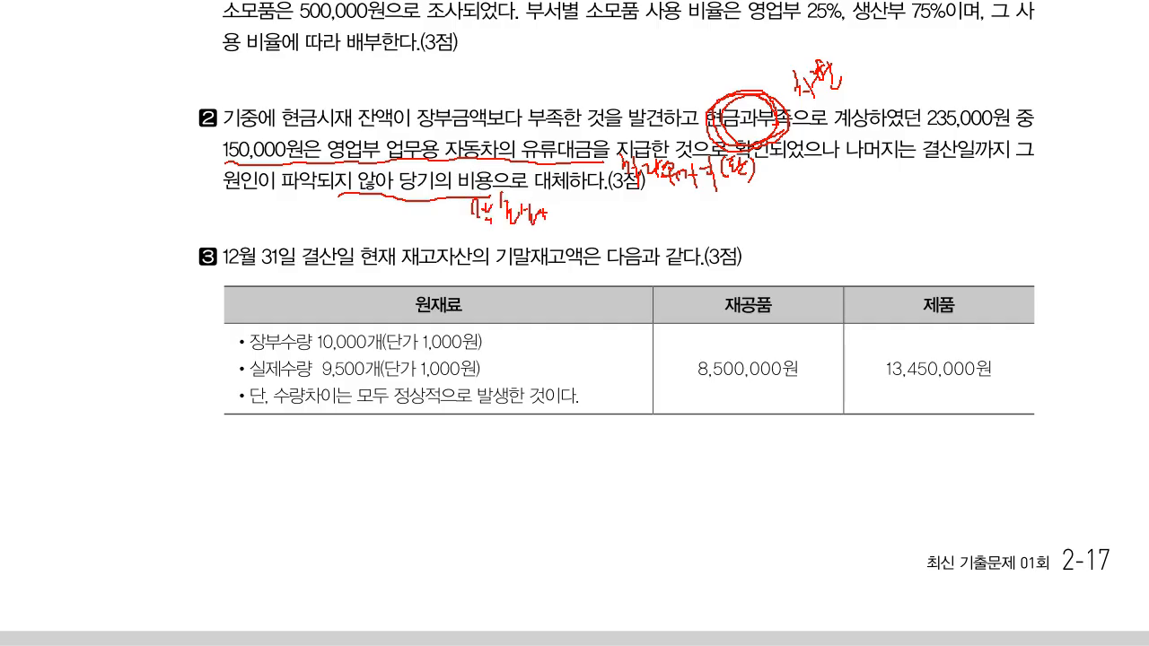
pyautogui.press('Escape')
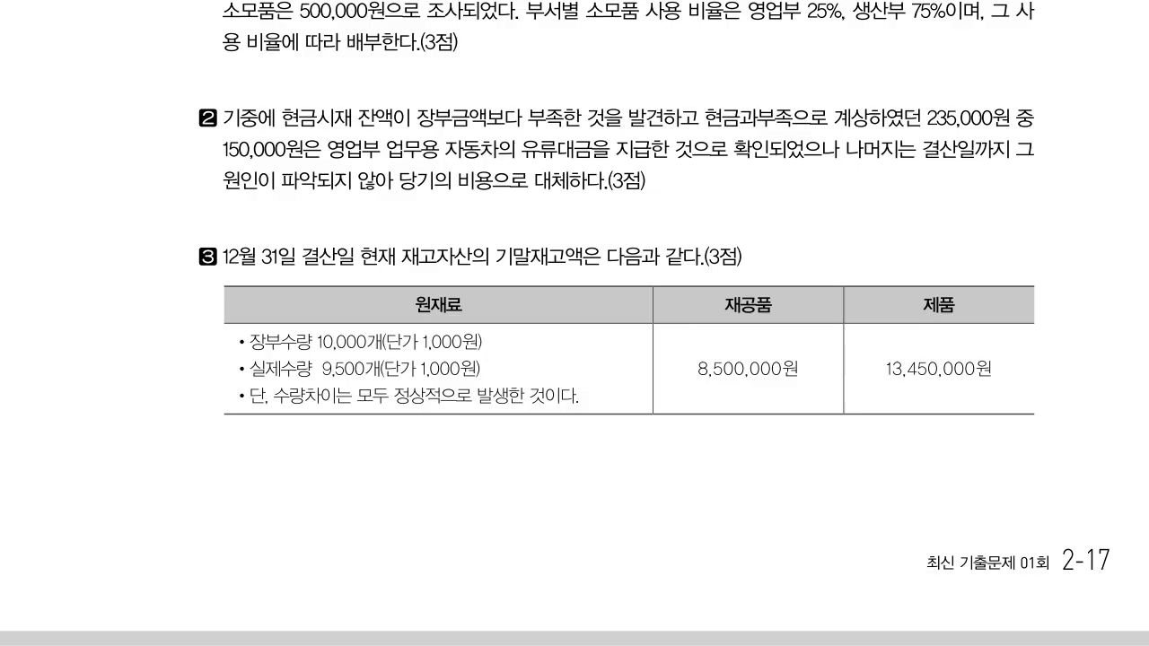
# Return to voucher entry and add a December 31 debit line for account 822 차량유지비 with amount 150,000.
pyautogui.hotkey('alt', 'Tab')
pyautogui.moveTo(403, 207)
pyautogui.mouseDown()
pyautogui.moveTo(422, 290)
pyautogui.moveTo(394, 254)
pyautogui.moveTo(395, 221)
pyautogui.mouseUp()
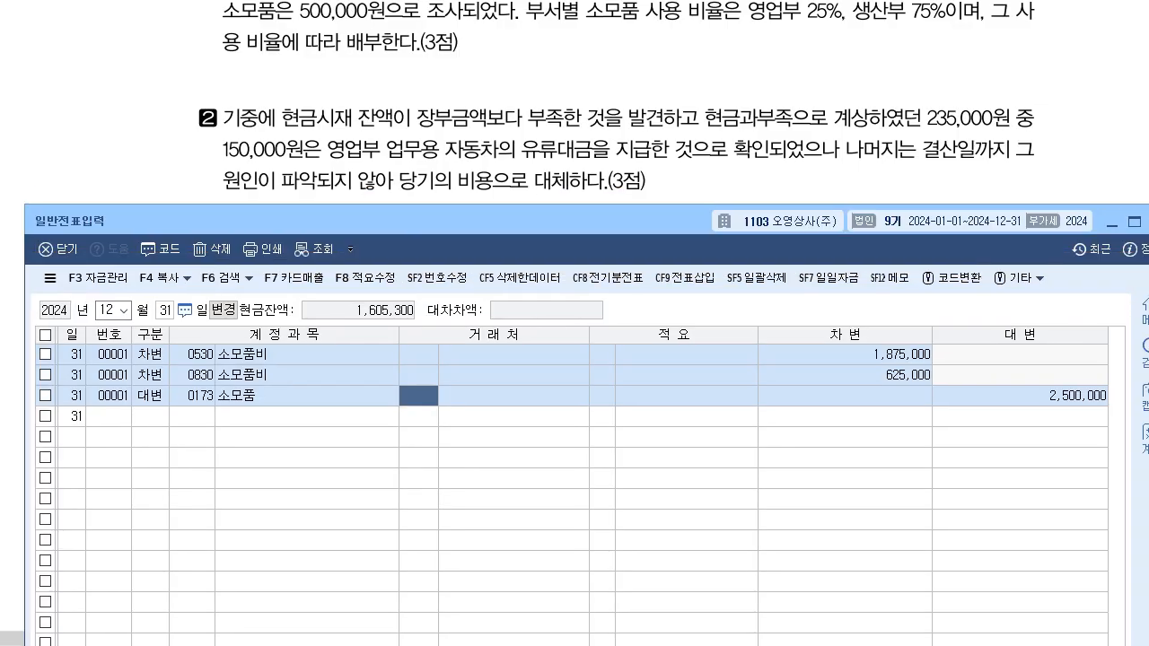
pyautogui.click(150, 417)
pyautogui.write('3')
pyautogui.press('Return')
pyautogui.write('0822')
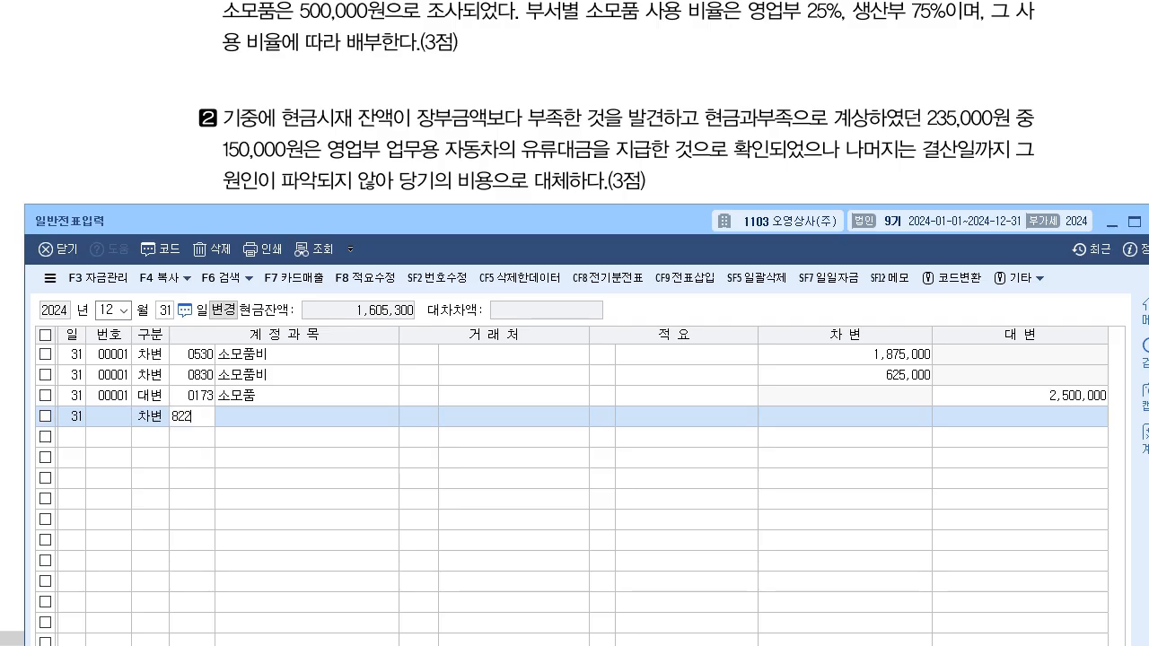
pyautogui.press('Return')
pyautogui.press('Return')
pyautogui.press('Return')
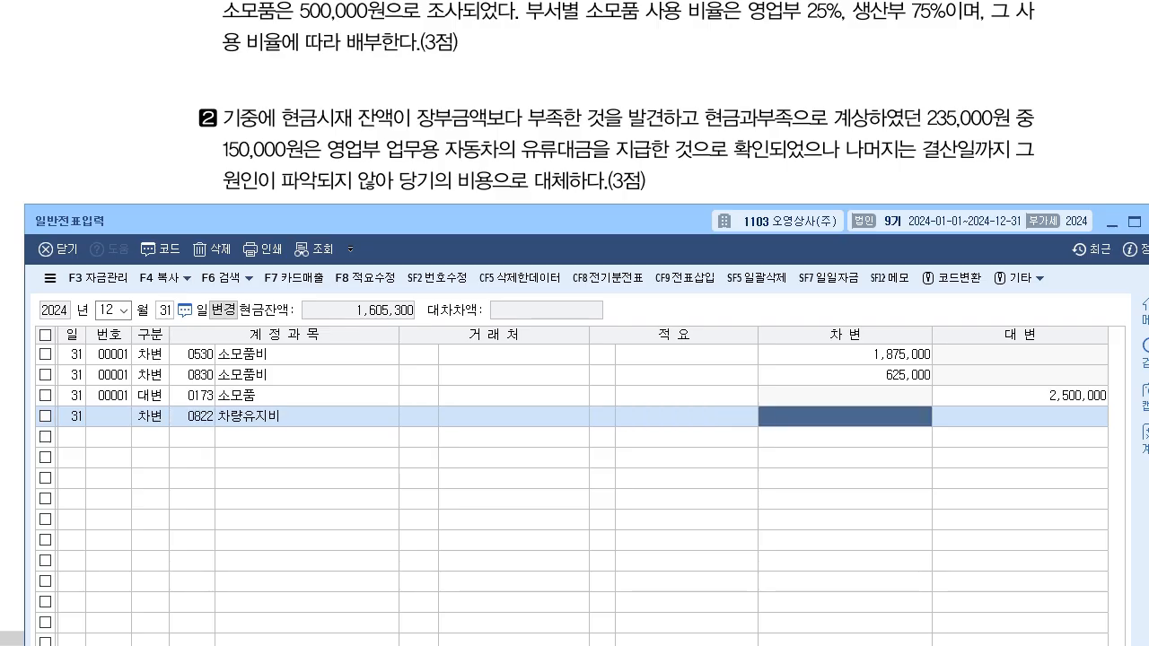
pyautogui.write('150000')
pyautogui.press('Return')
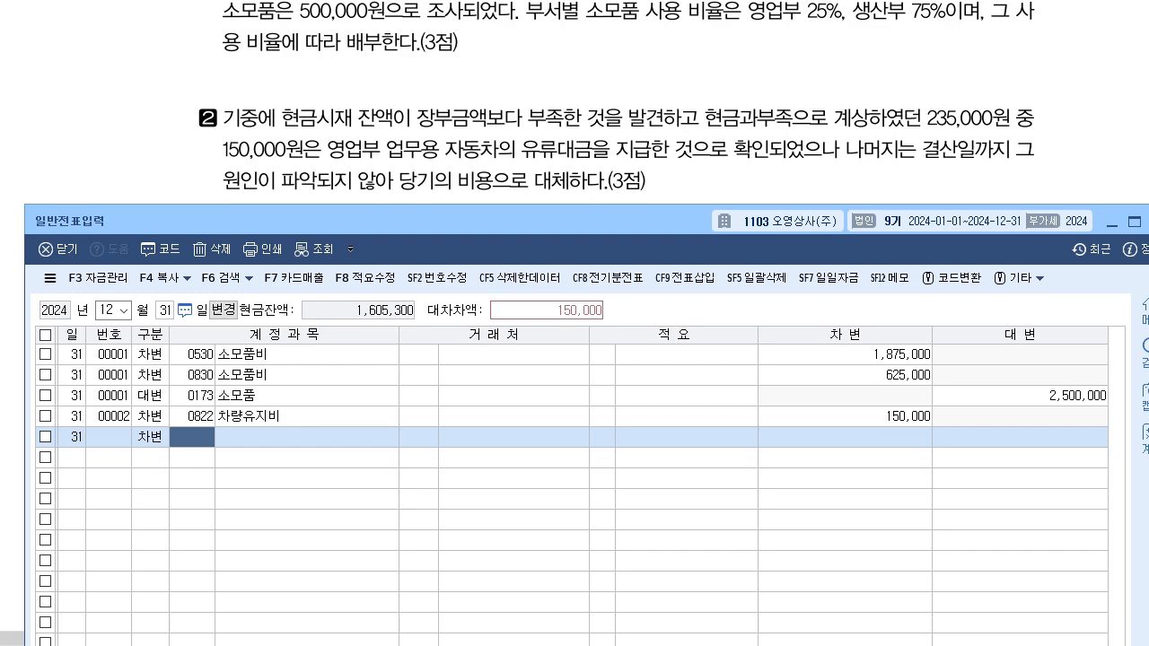
# Add a December 31 debit line for account 980 잡손실 with amount 85,000.
pyautogui.write('98')
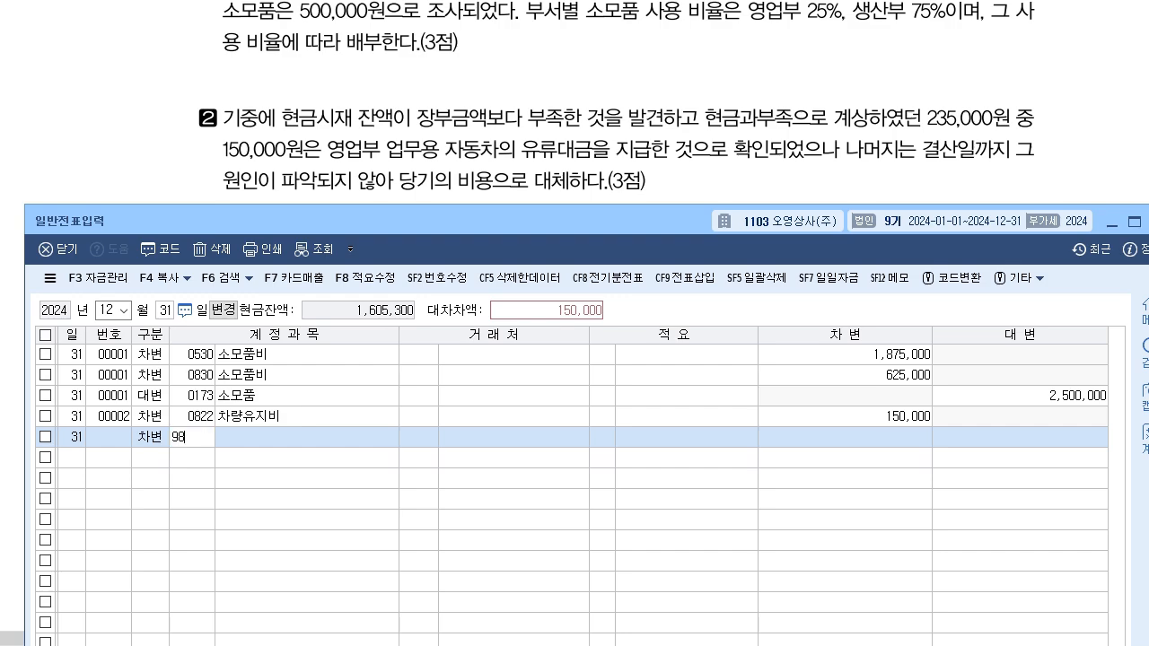
pyautogui.write('0')
pyautogui.press('Return')
pyautogui.press('Return')
pyautogui.press('Return')
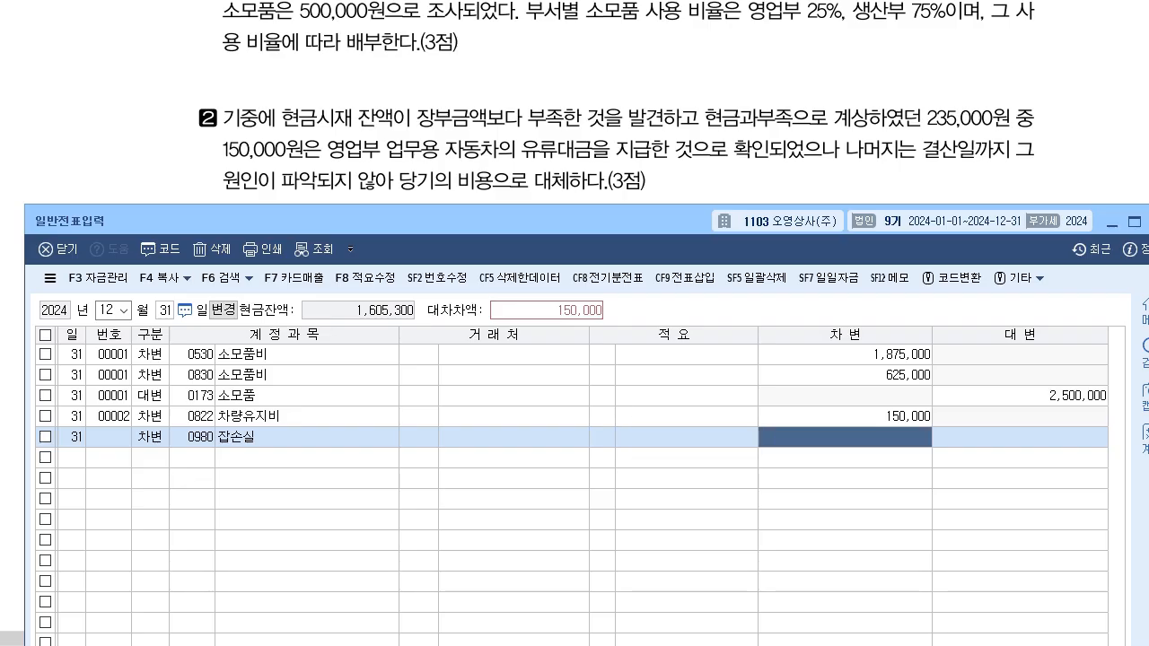
pyautogui.write('850000')
pyautogui.press('Return')
# Add a December 31 credit line for account 141 현금과부족 with amount 235,000 and move the voucher window up.
pyautogui.write('4')
pyautogui.press('Return')
pyautogui.write('141')
pyautogui.press('Return')
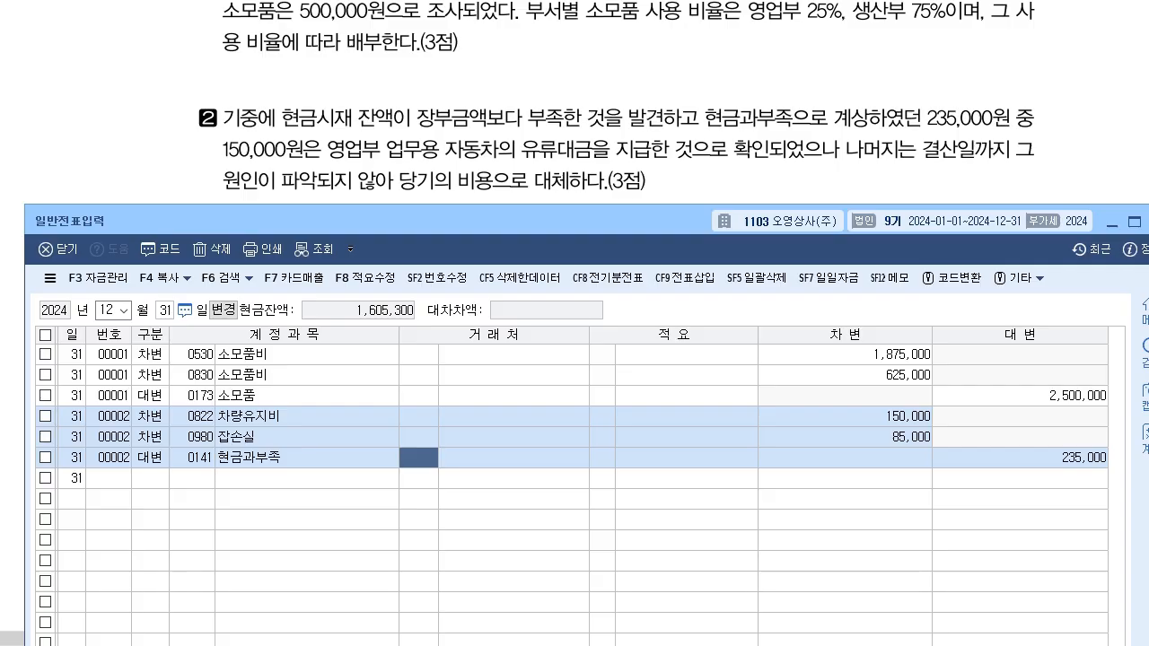
pyautogui.moveTo(403, 221); pyautogui.dragTo(381, 156)
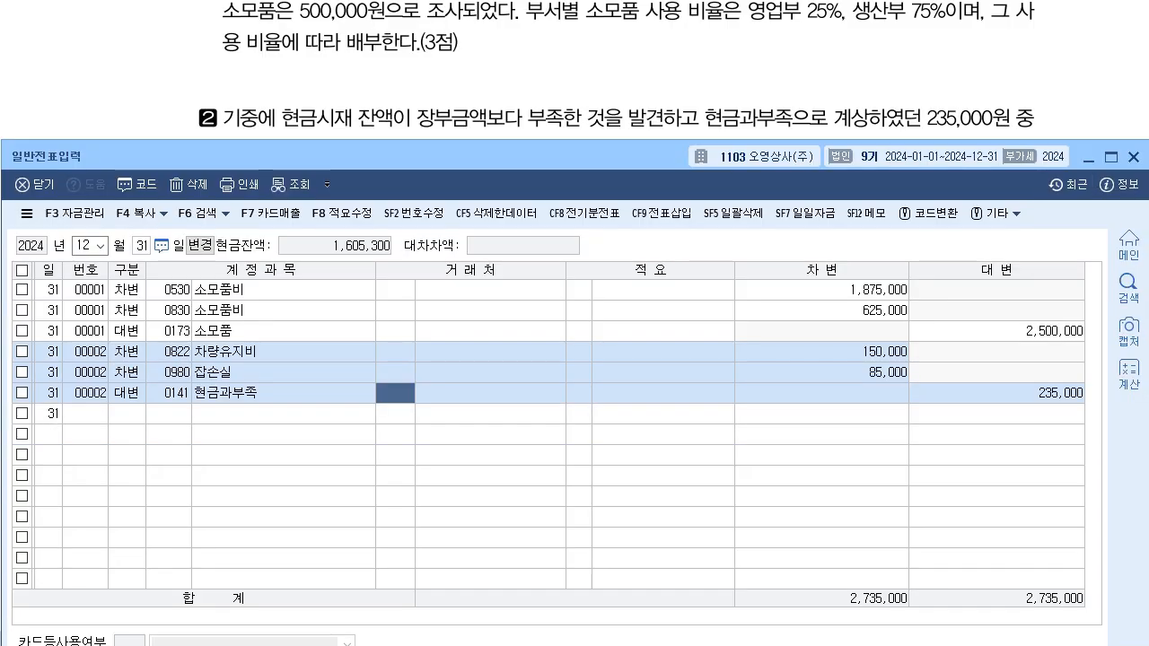
# Consult closing problem 3 on the problem sheet and open 결산자료입력 for the period January to December 2024.
pyautogui.hotkey('alt', 'Tab')
pyautogui.scroll(-3, 574, 323)
pyautogui.scroll(1, 574, 323)
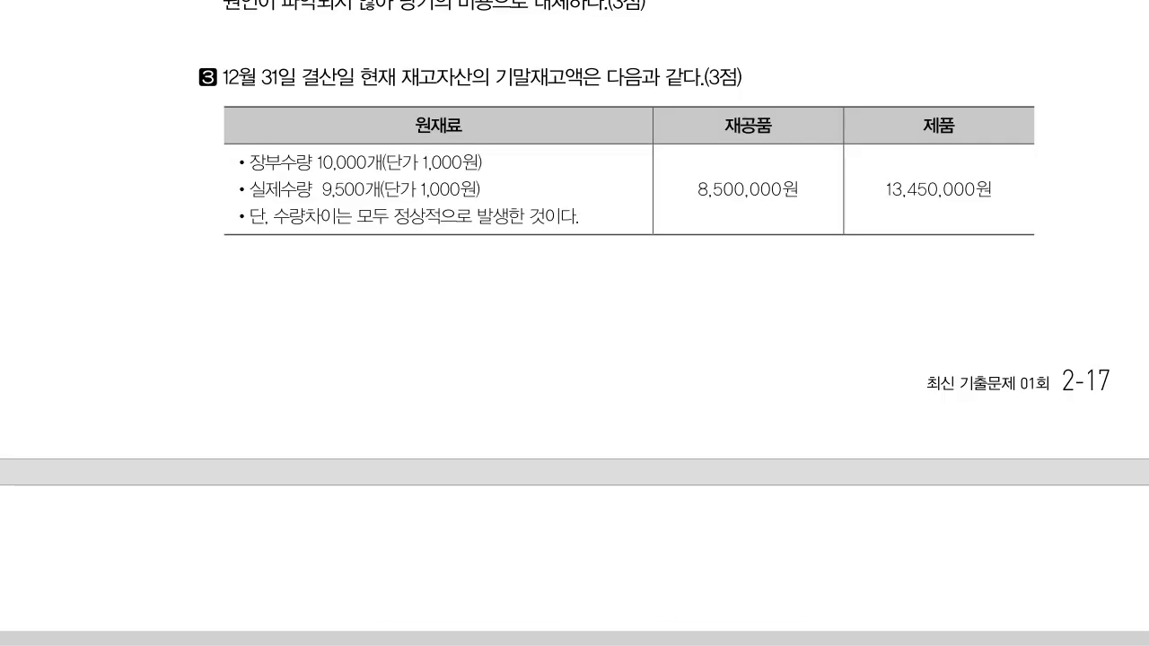
pyautogui.hotkey('alt', 'Tab')
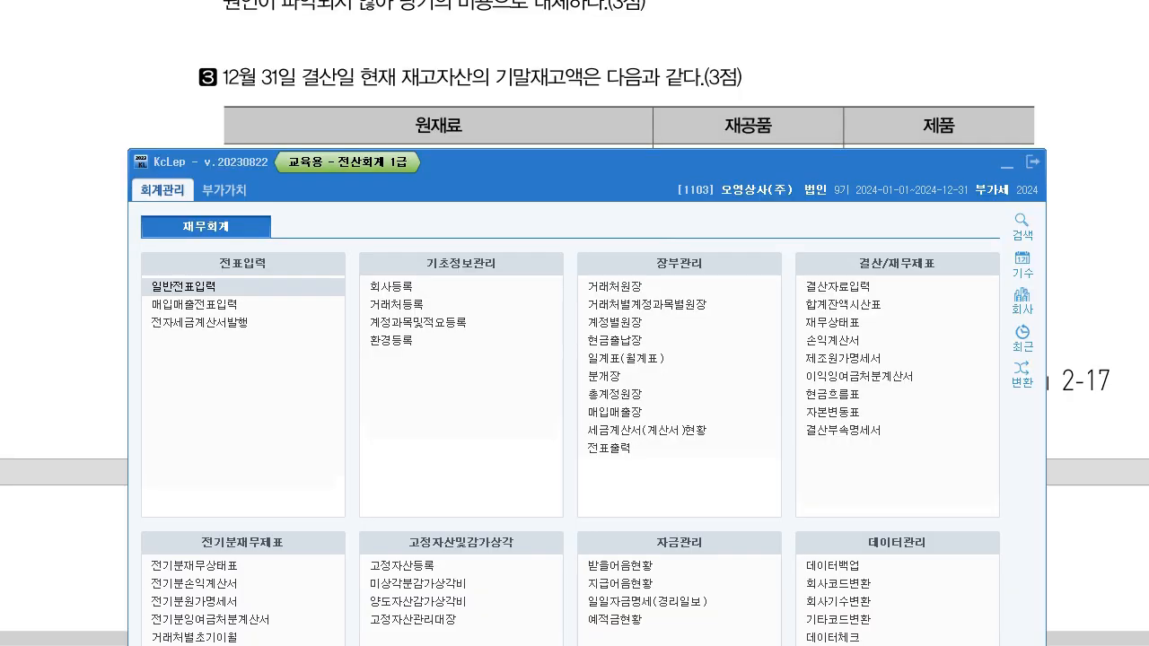
pyautogui.moveTo(628, 163); pyautogui.dragTo(604, 195)
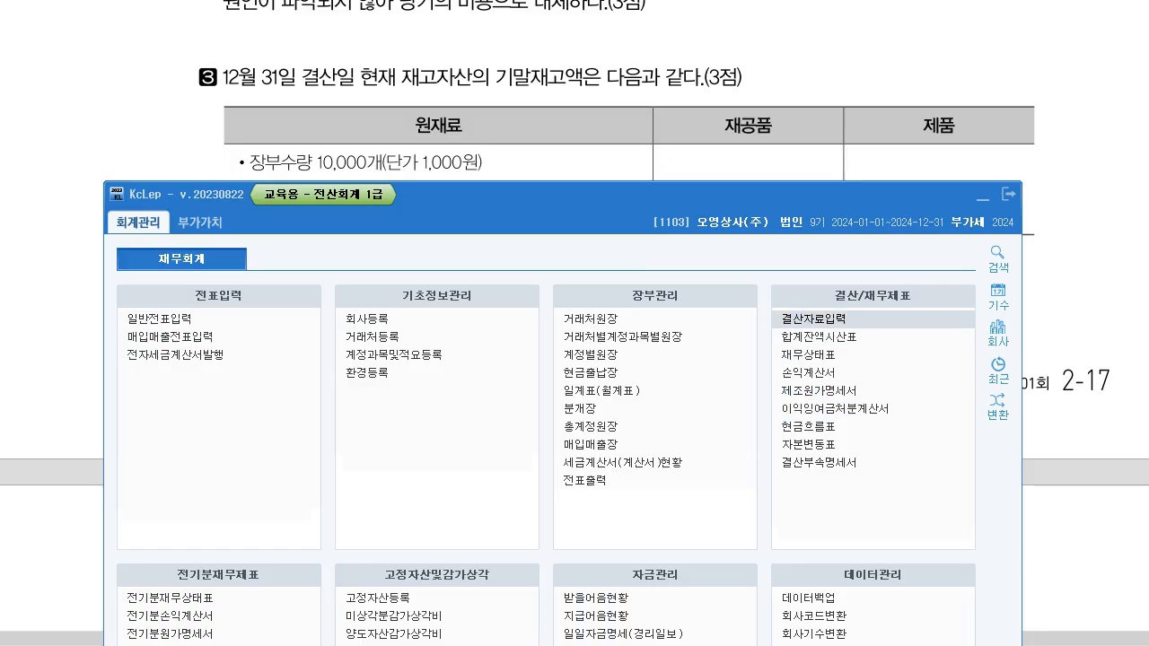
pyautogui.click(813, 319)
pyautogui.moveTo(574, 18); pyautogui.dragTo(557, 68)
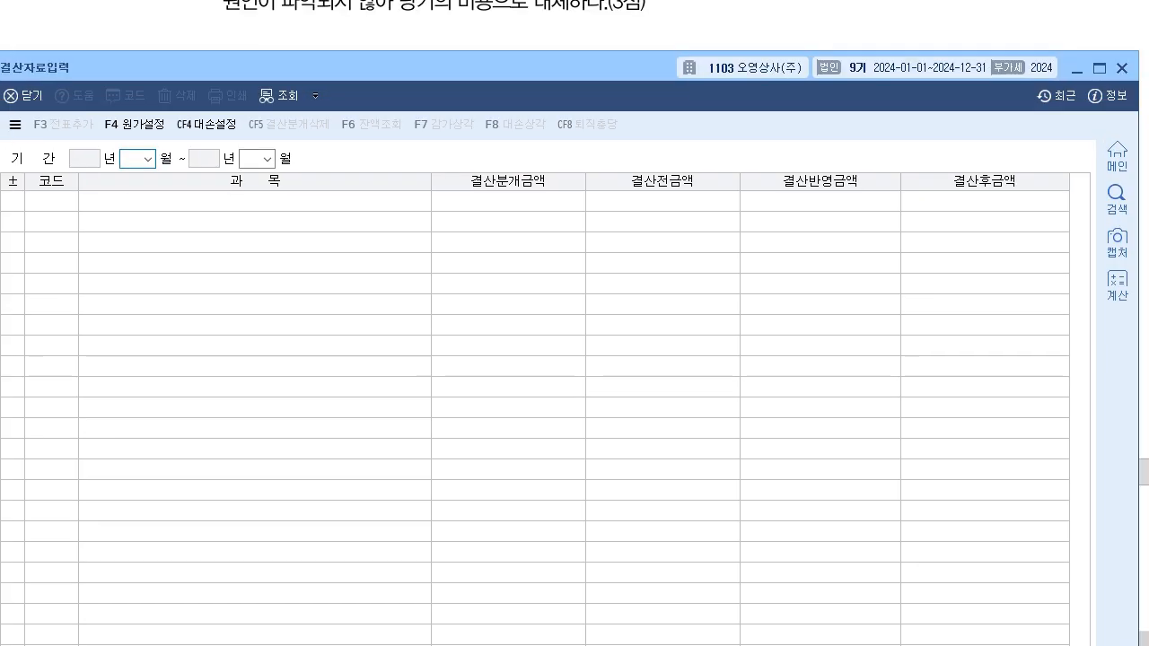
pyautogui.click(147, 158)
pyautogui.press('Return')
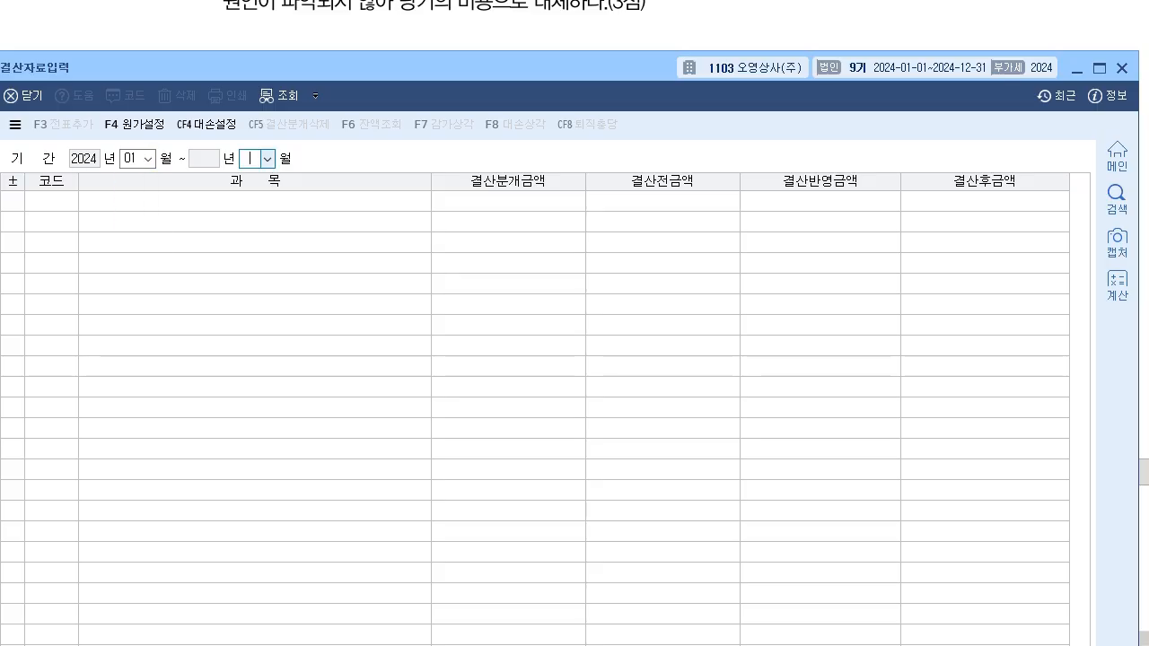
pyautogui.press('Return')
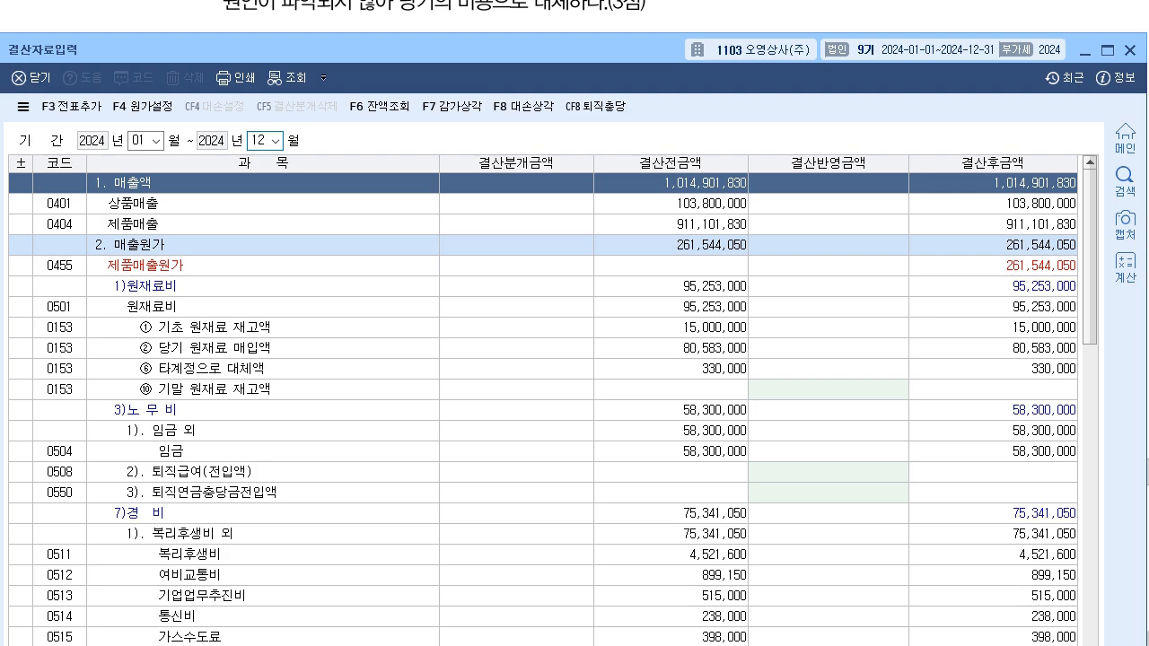
# On closing problem 3, circle 원재료, 재공품 and 제품, bracket the raw material details, and underline 8,500,000원 and 13,450,000원.
pyautogui.hotkey('alt', 'Tab')
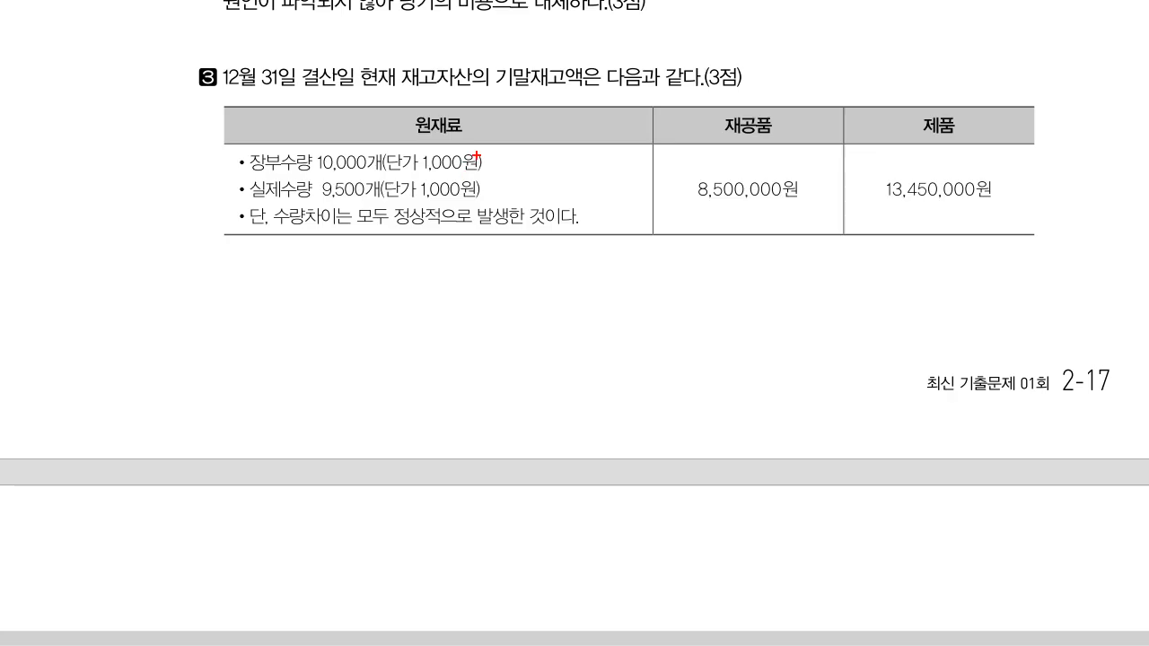
pyautogui.moveTo(450, 143)
pyautogui.mouseDown()
pyautogui.moveTo(416, 141)
pyautogui.moveTo(427, 104)
pyautogui.moveTo(454, 151)
pyautogui.mouseUp()
pyautogui.moveTo(763, 137)
pyautogui.mouseDown()
pyautogui.moveTo(770, 124)
pyautogui.moveTo(770, 160)
pyautogui.mouseUp()
pyautogui.moveTo(939, 158)
pyautogui.mouseDown()
pyautogui.moveTo(912, 110)
pyautogui.moveTo(955, 115)
pyautogui.mouseUp()
pyautogui.moveTo(567, 163); pyautogui.dragTo(579, 232)
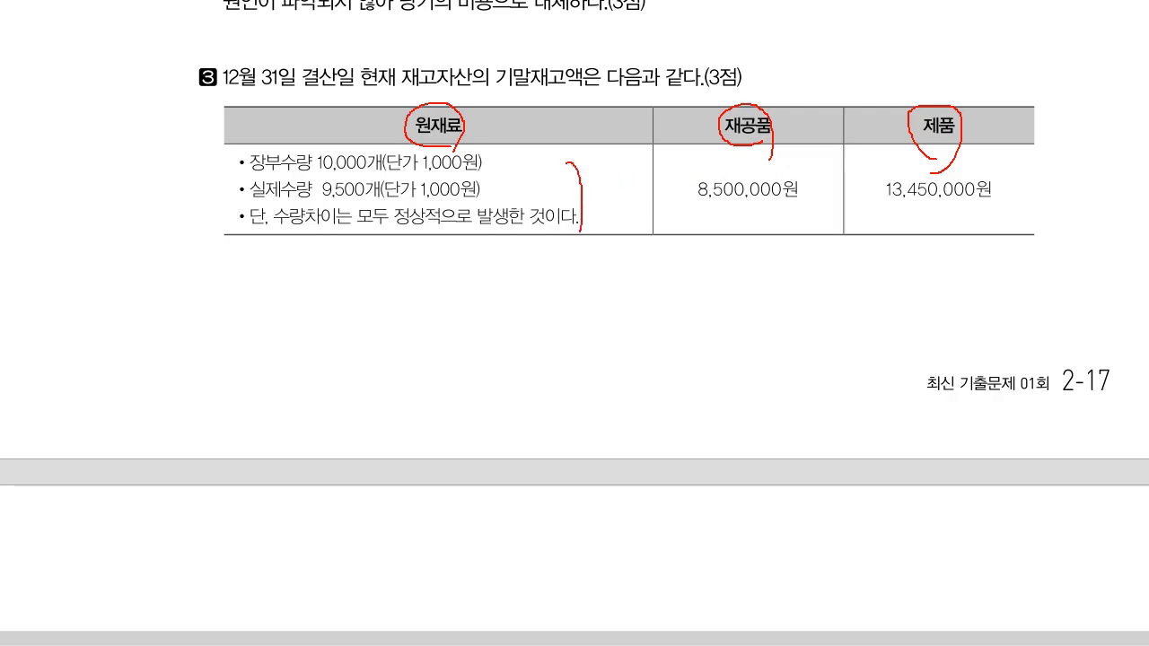
pyautogui.moveTo(689, 205); pyautogui.dragTo(786, 206)
pyautogui.moveTo(875, 205); pyautogui.dragTo(978, 213)
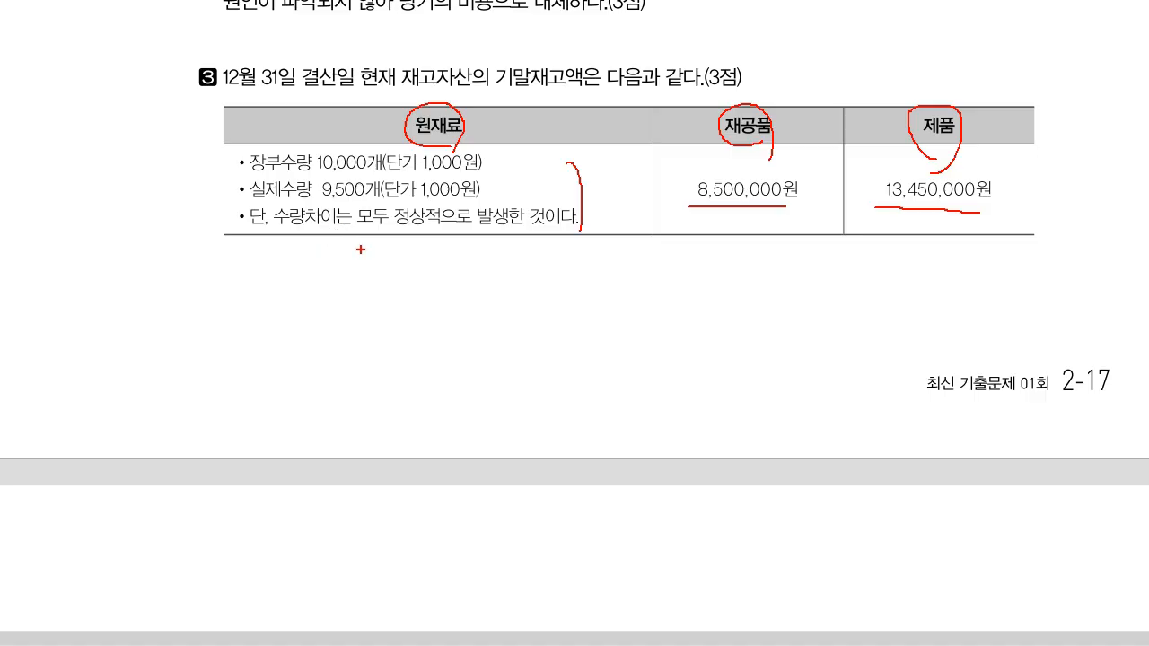
# Mark the actual quantity 9,500개 at 1,000원, underline the normal quantity difference, and handwrite the note 정상적인 감모 → 매출원가.
pyautogui.moveTo(332, 201)
pyautogui.mouseDown()
pyautogui.moveTo(345, 171)
pyautogui.moveTo(340, 200)
pyautogui.mouseUp()
pyautogui.moveTo(266, 231); pyautogui.dragTo(540, 224)
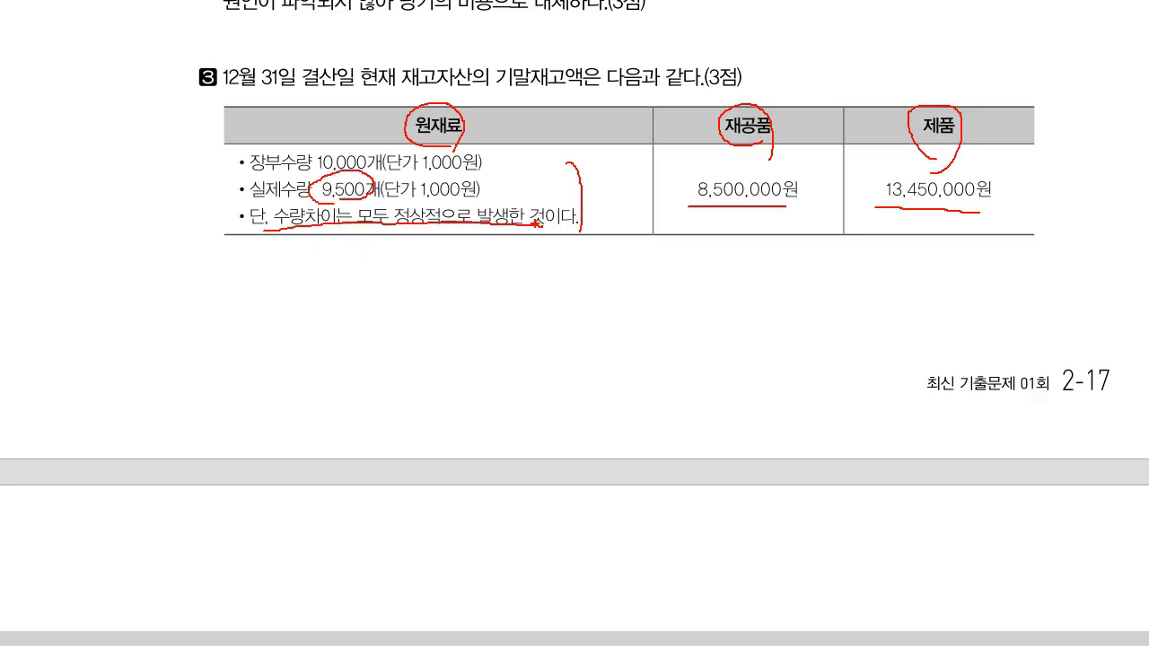
pyautogui.moveTo(234, 179); pyautogui.dragTo(242, 161)
pyautogui.moveTo(165, 185)
pyautogui.mouseDown()
pyautogui.moveTo(178, 181)
pyautogui.moveTo(199, 235)
pyautogui.moveTo(298, 270)
pyautogui.moveTo(405, 250)
pyautogui.moveTo(429, 264)
pyautogui.moveTo(452, 251)
pyautogui.moveTo(497, 269)
pyautogui.moveTo(549, 265)
pyautogui.mouseUp()
pyautogui.moveTo(555, 246); pyautogui.dragTo(554, 266)
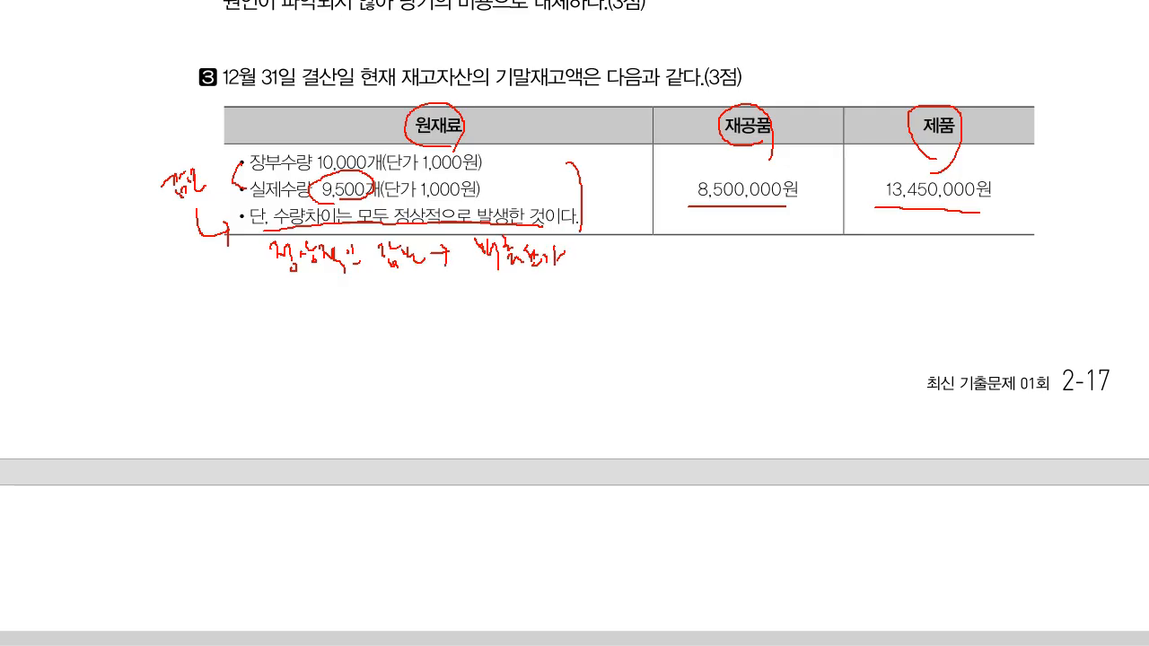
pyautogui.moveTo(334, 203)
pyautogui.mouseDown()
pyautogui.moveTo(472, 193)
pyautogui.moveTo(397, 171)
pyautogui.mouseUp()
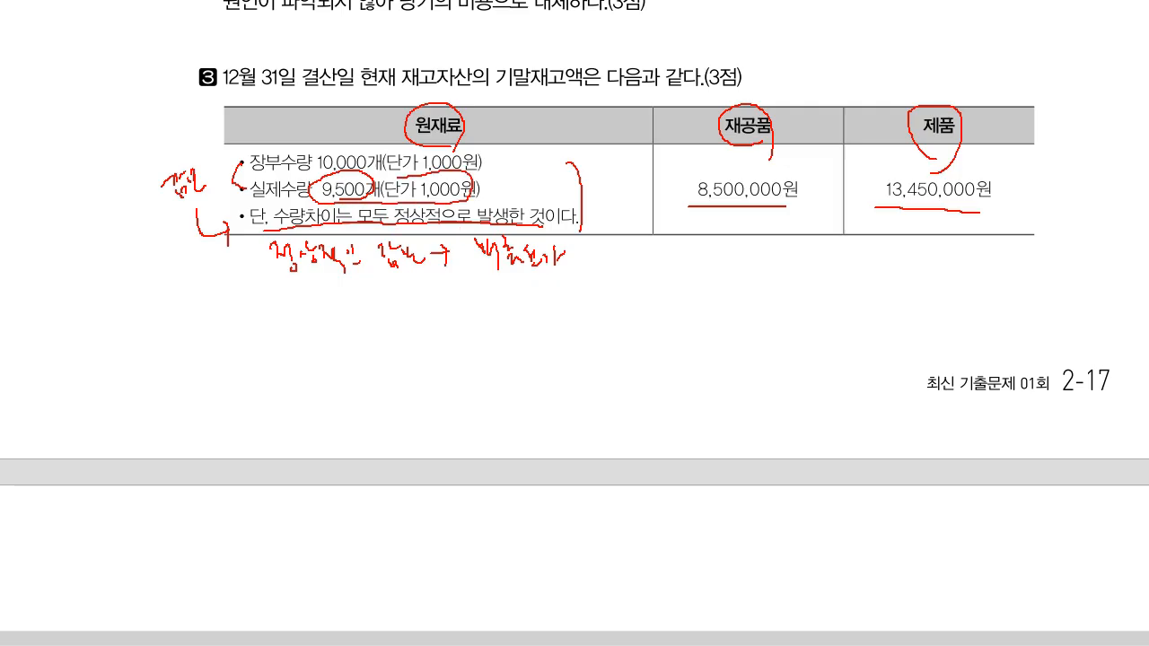
pyautogui.moveTo(337, 212); pyautogui.dragTo(363, 205)
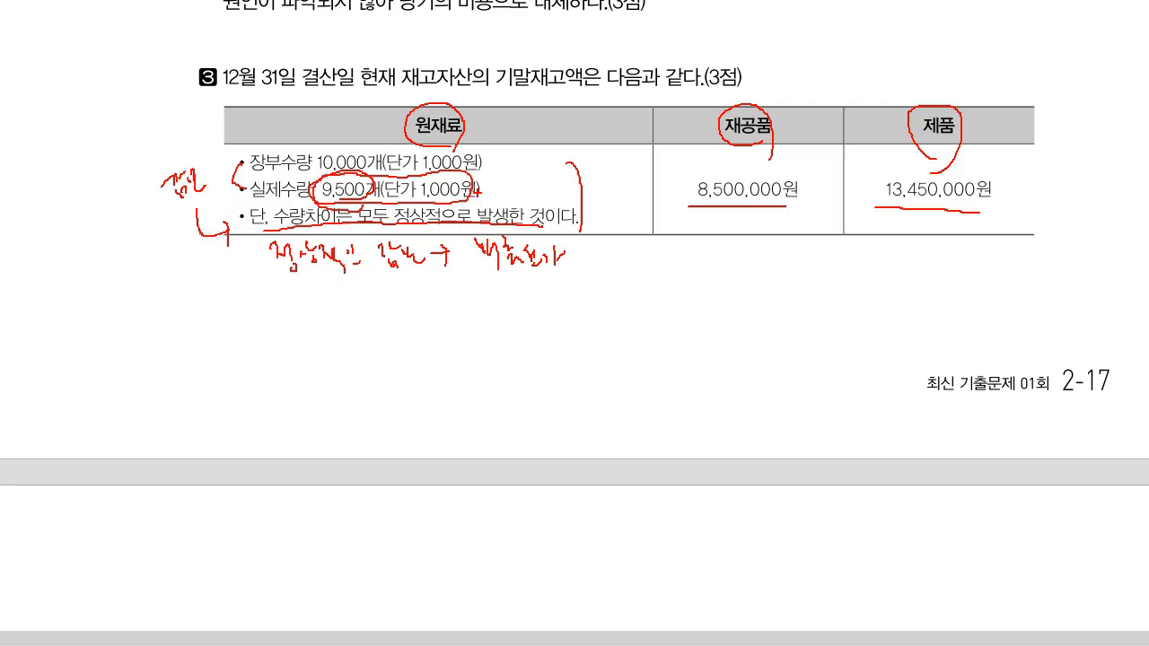